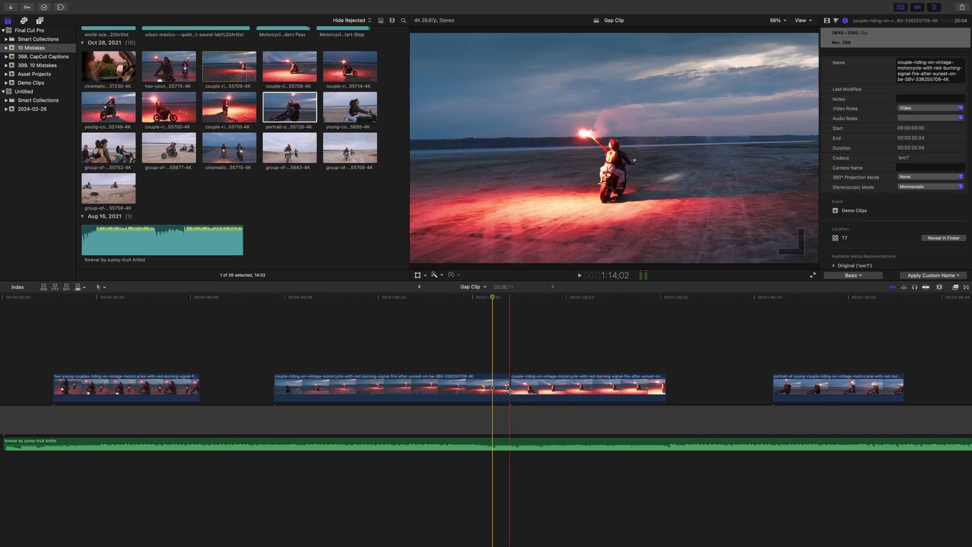
# Trim the first clip's end shorter, then slide the next clip left to close the gap
pyautogui.moveTo(510, 390); pyautogui.dragTo(440, 390)
pyautogui.click(539, 390)
pyautogui.moveTo(540, 390); pyautogui.dragTo(470, 391)
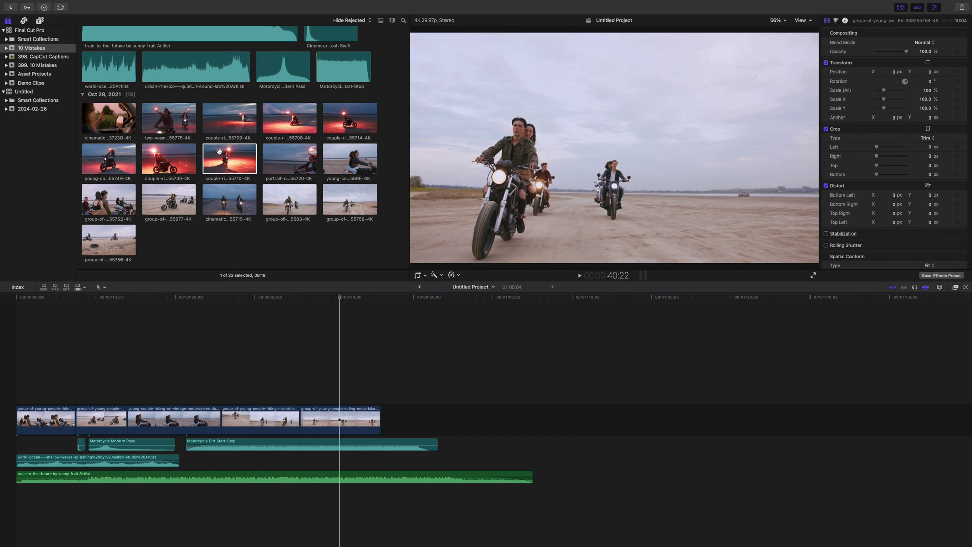
# Add the sunset couple-riding clip 55710-4K to the storyline end and delete the group clip before it
pyautogui.moveTo(219, 152); pyautogui.dragTo(547, 426)
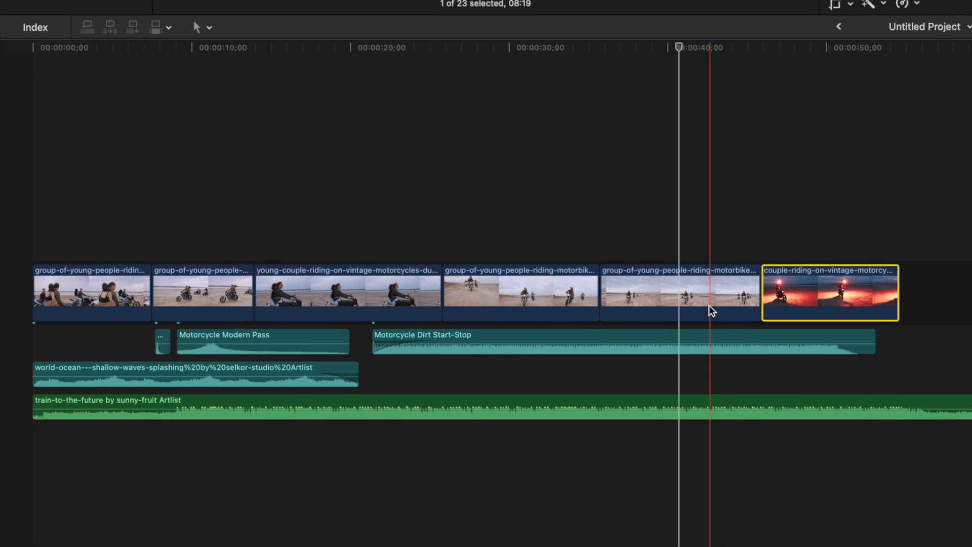
pyautogui.click(355, 428)
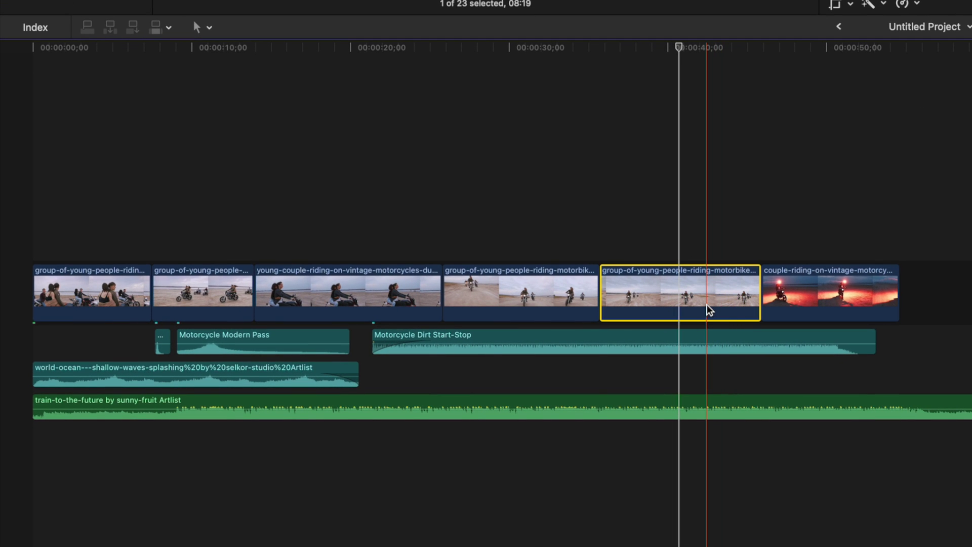
pyautogui.press('Delete')
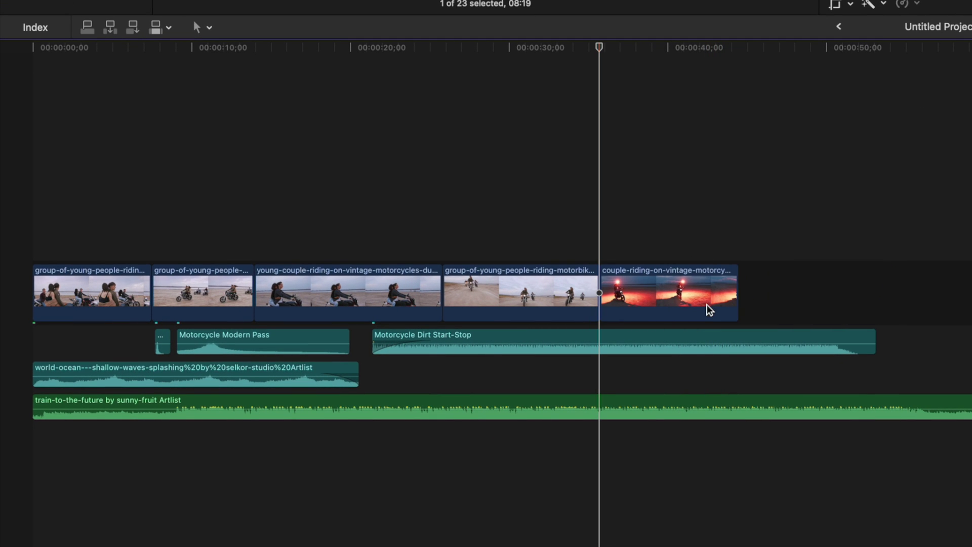
# Move the second group-of-young-people clip before the sunset clip, delete it, then undo the deletion
pyautogui.click(186, 300)
pyautogui.moveTo(186, 299); pyautogui.dragTo(570, 302)
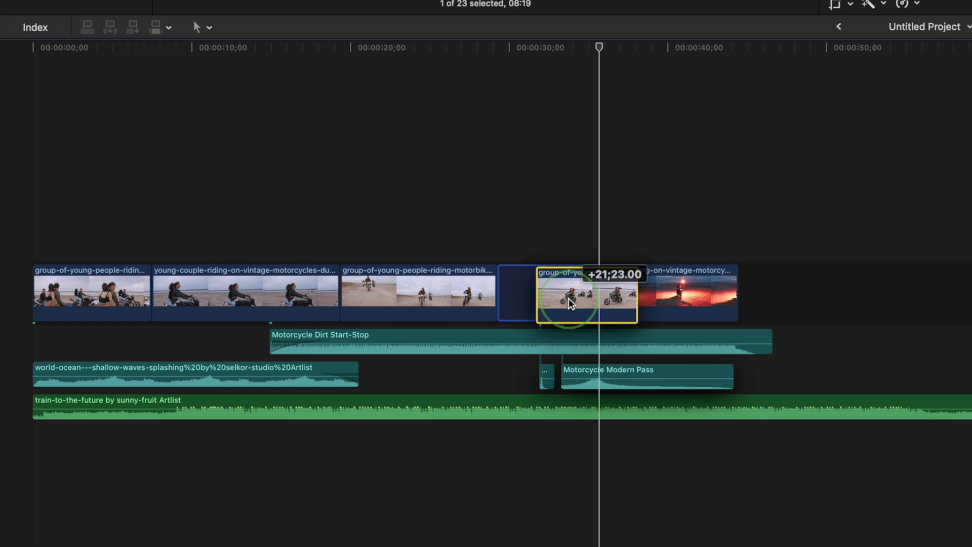
pyautogui.moveTo(571, 302); pyautogui.dragTo(570, 299)
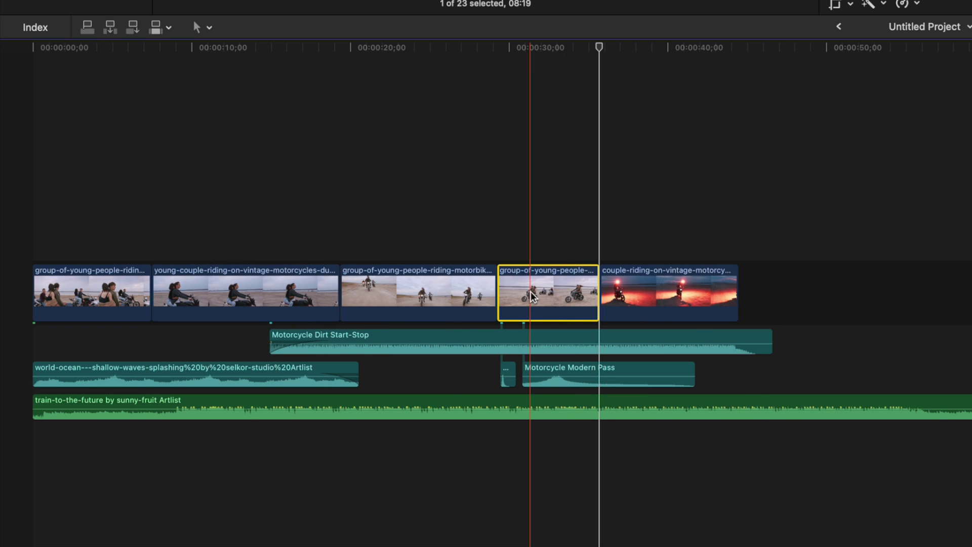
pyautogui.press('Delete')
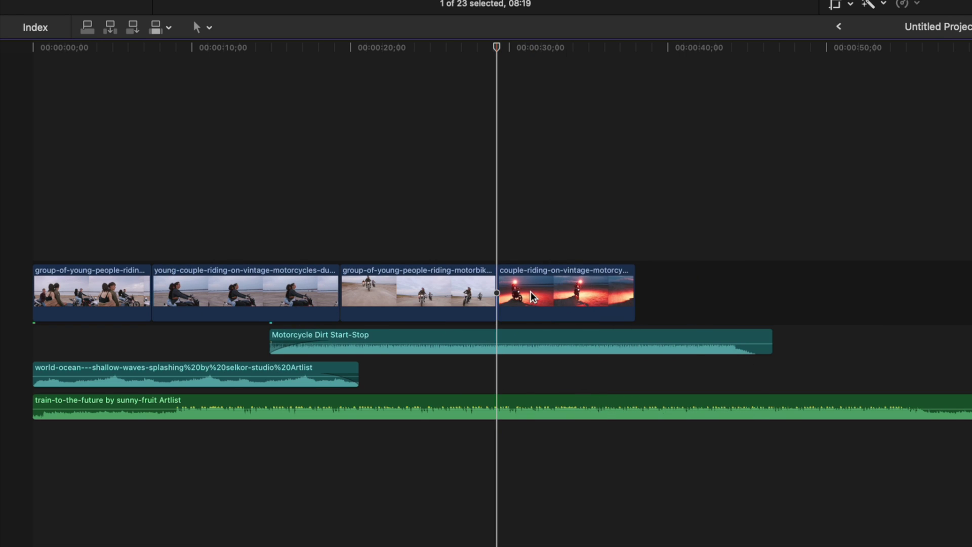
pyautogui.press('super+z')
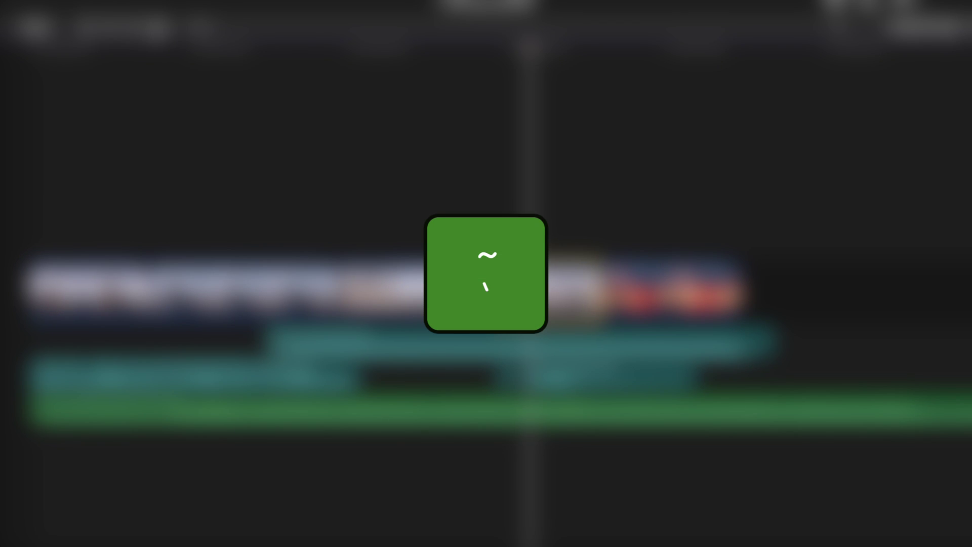
# Move the group clip after the sunset clip; delete the sunset clip keeping its audio, undo, then replace it with a gap
pyautogui.moveTo(532, 296); pyautogui.dragTo(735, 298)
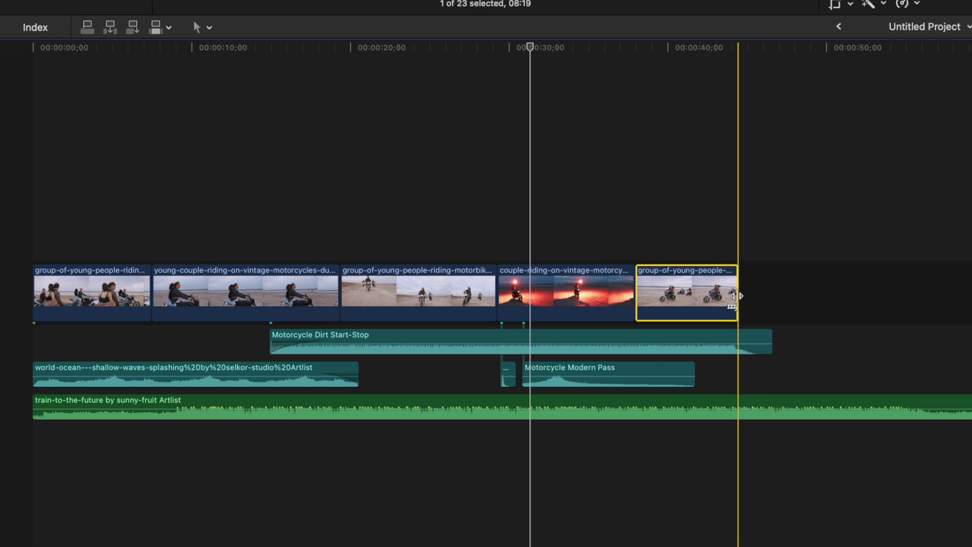
pyautogui.click(581, 299)
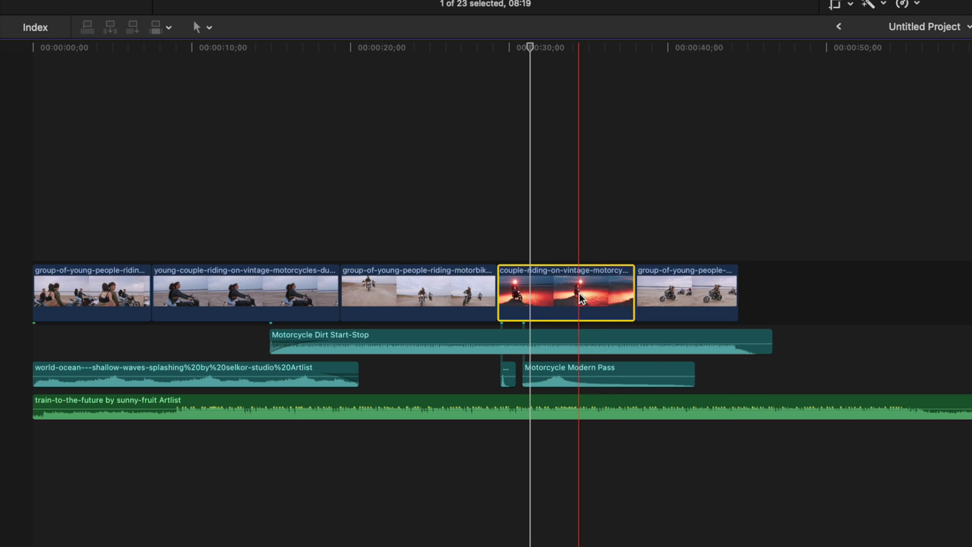
pyautogui.press('`')
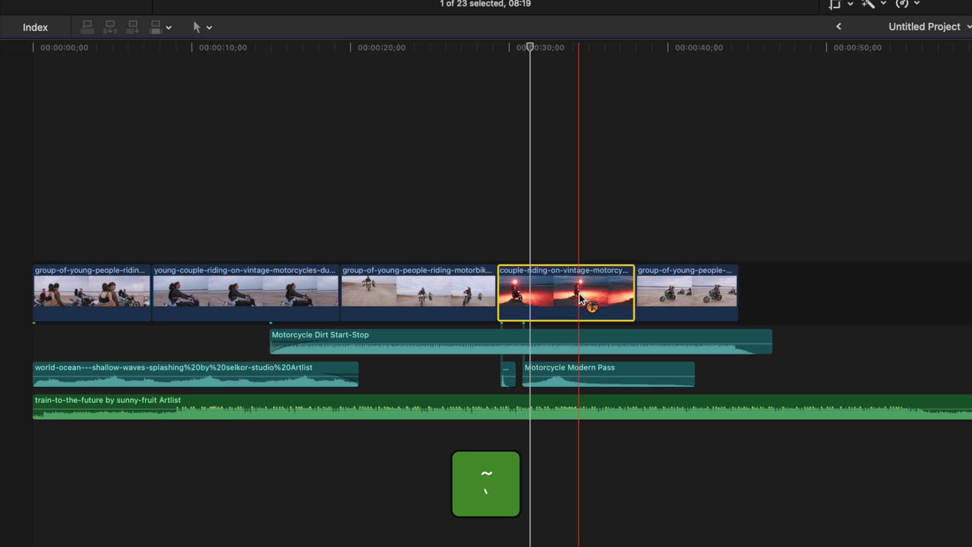
pyautogui.press('BackSpace')
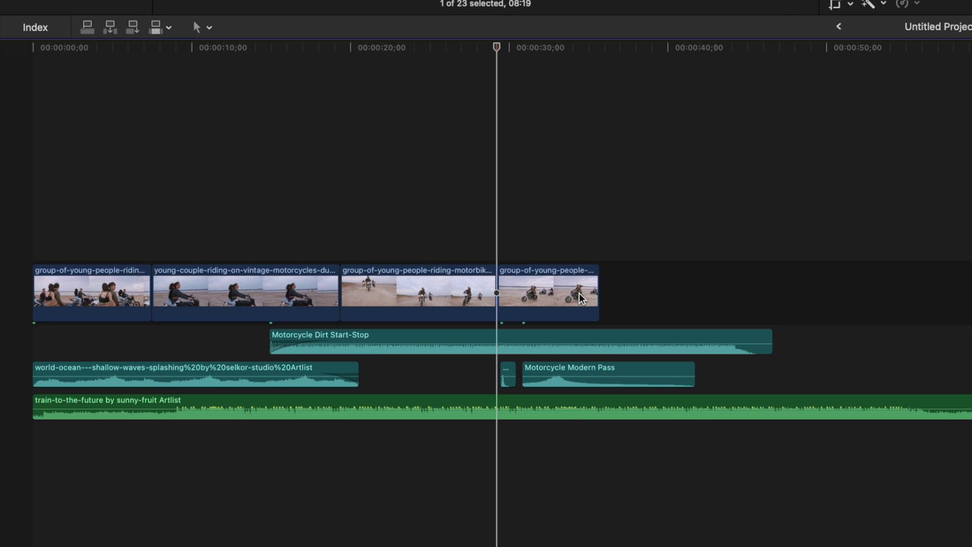
pyautogui.press('super+z')
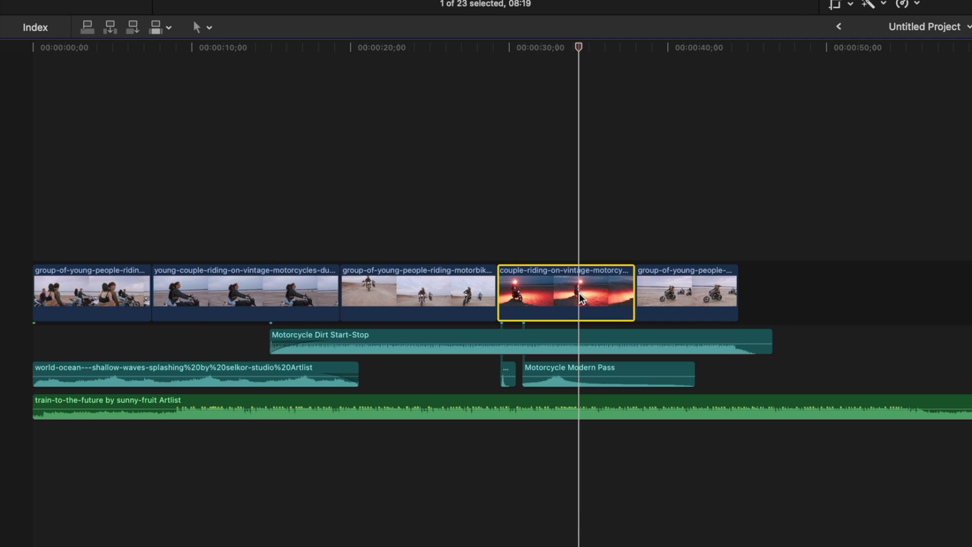
pyautogui.hotkey('shift', 'BackSpace')
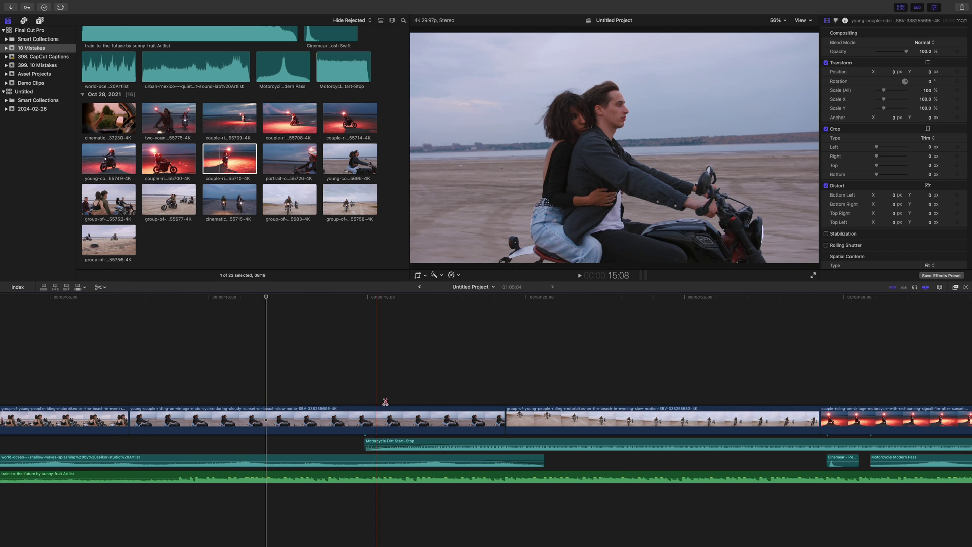
# Split the young-couple clip with the Blade tool and add ⌥ and ⌘ shortcuts for Blade Tool in Command Editor
pyautogui.click(448, 419)
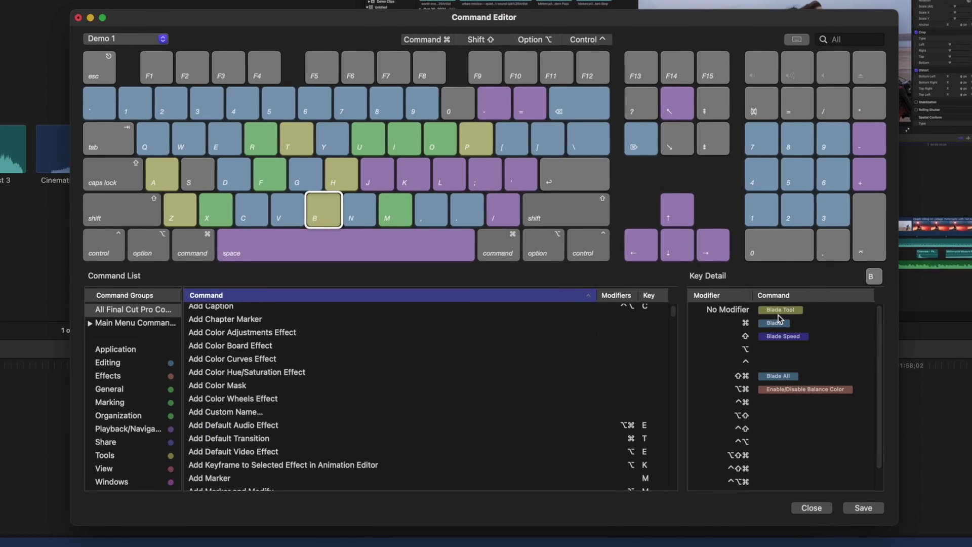
pyautogui.moveTo(782, 311)
pyautogui.mouseDown()
pyautogui.moveTo(778, 347)
pyautogui.moveTo(775, 310)
pyautogui.mouseUp()
pyautogui.moveTo(775, 351); pyautogui.dragTo(778, 324)
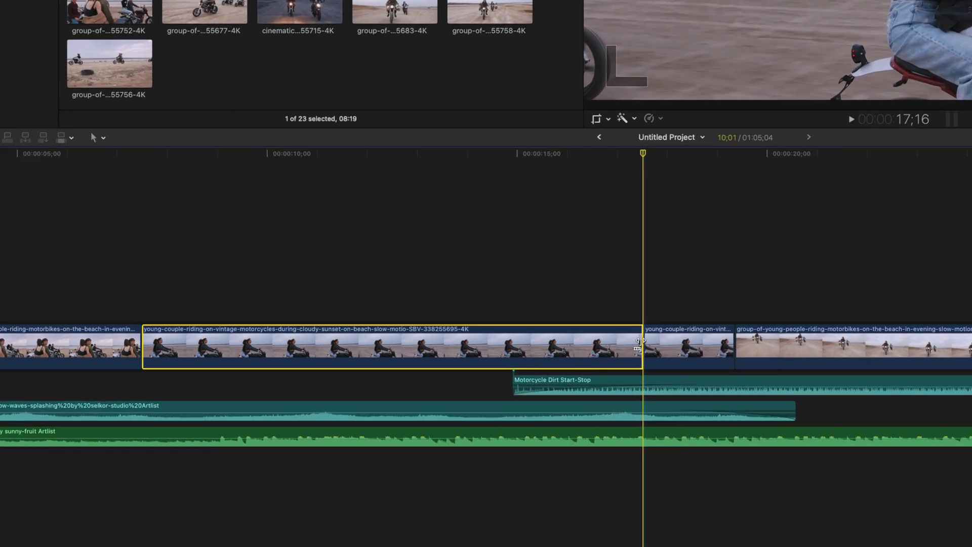
# Drag the young-couple clip's end edge shorter and back, then lengthen it by about a second
pyautogui.moveTo(445, 418)
pyautogui.mouseDown()
pyautogui.moveTo(369, 412)
pyautogui.moveTo(454, 414)
pyautogui.mouseUp()
pyautogui.moveTo(801, 281); pyautogui.dragTo(887, 280)
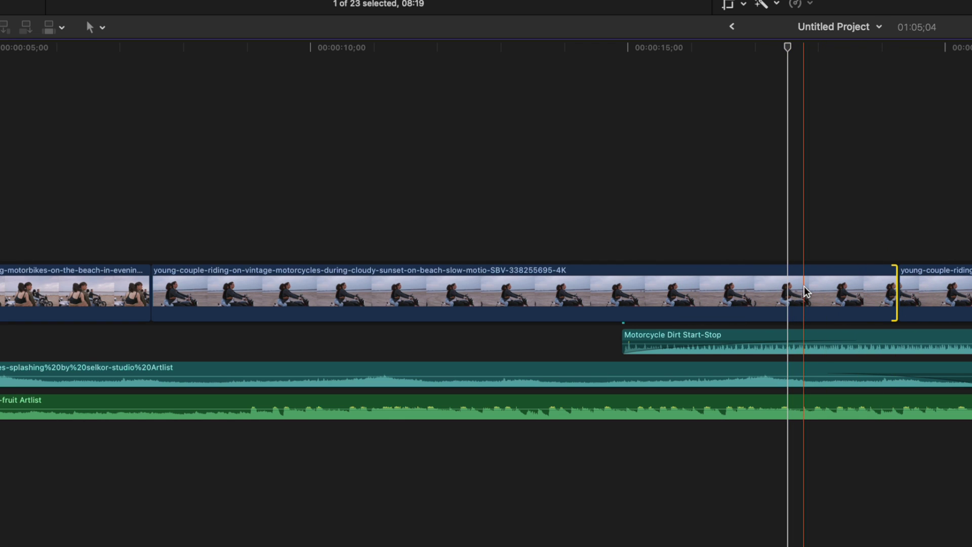
# Trim the clip's end and start to the skimmer with Option+] and Option+[, then select its end edge
pyautogui.hotkey('alt', ']')
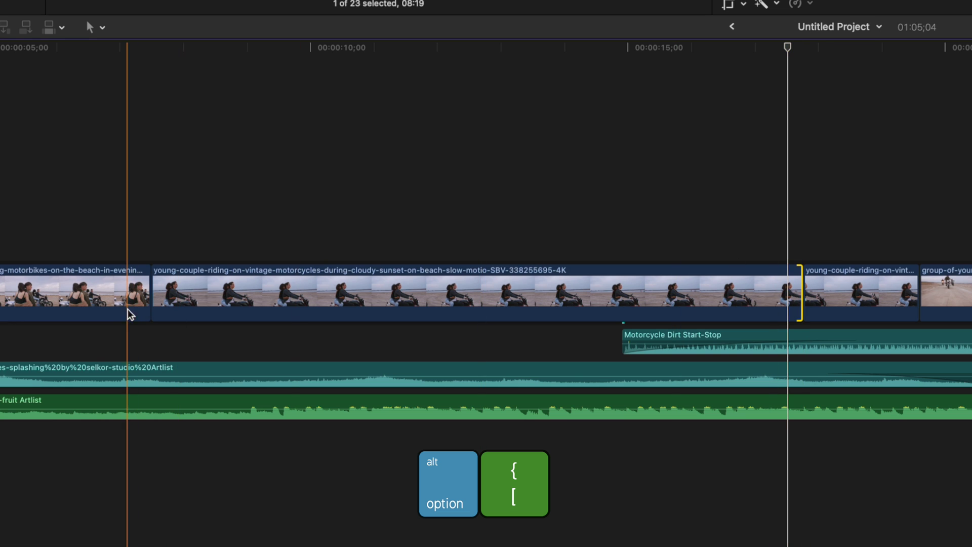
pyautogui.click(245, 299)
pyautogui.hotkey('alt', '[')
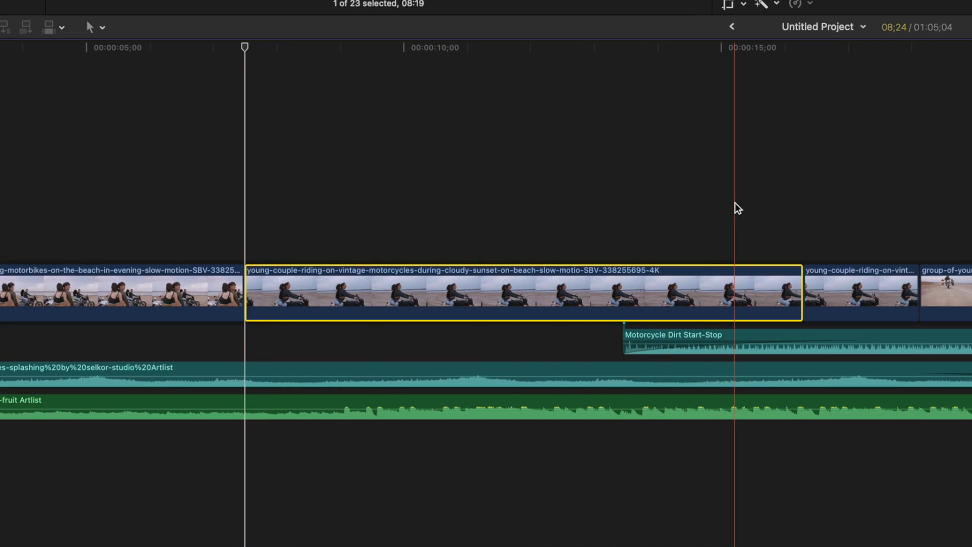
pyautogui.press(']')
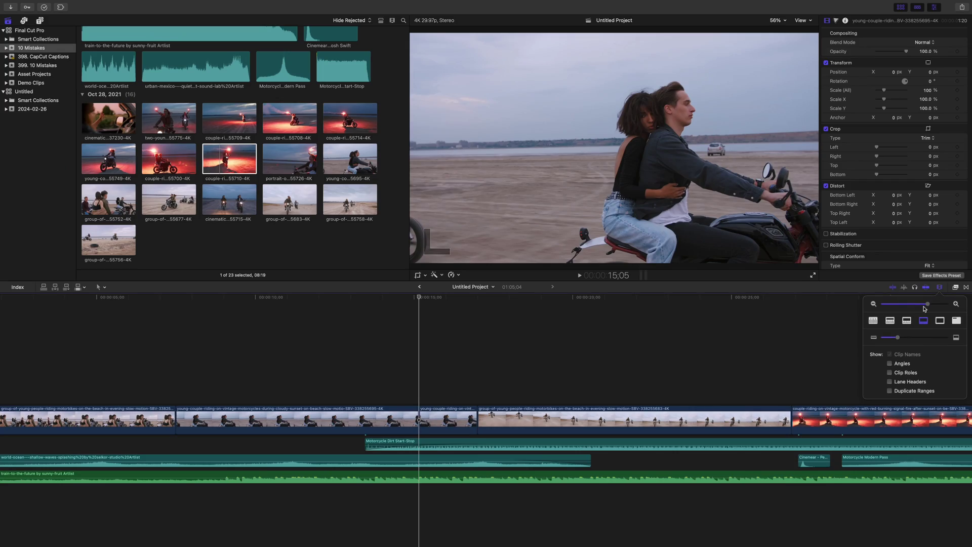
# Zoom the timeline with the Clip Appearance slider and Cmd+=/Cmd+−, then fit the whole project with Shift+Z
pyautogui.moveTo(929, 306)
pyautogui.mouseDown()
pyautogui.moveTo(912, 306)
pyautogui.moveTo(928, 307)
pyautogui.mouseUp()
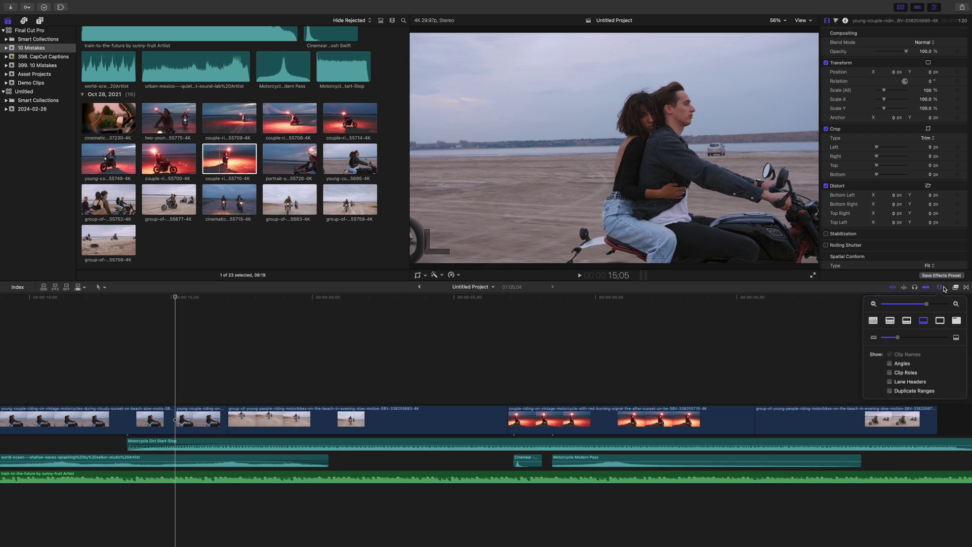
pyautogui.click(943, 290)
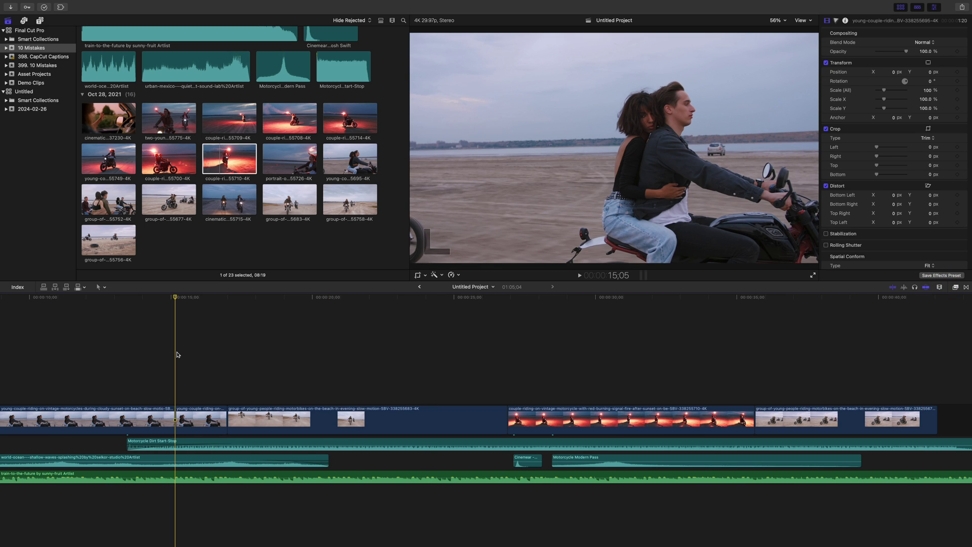
pyautogui.press('super+equal')
pyautogui.press('super+equal')
pyautogui.press('super+equal')
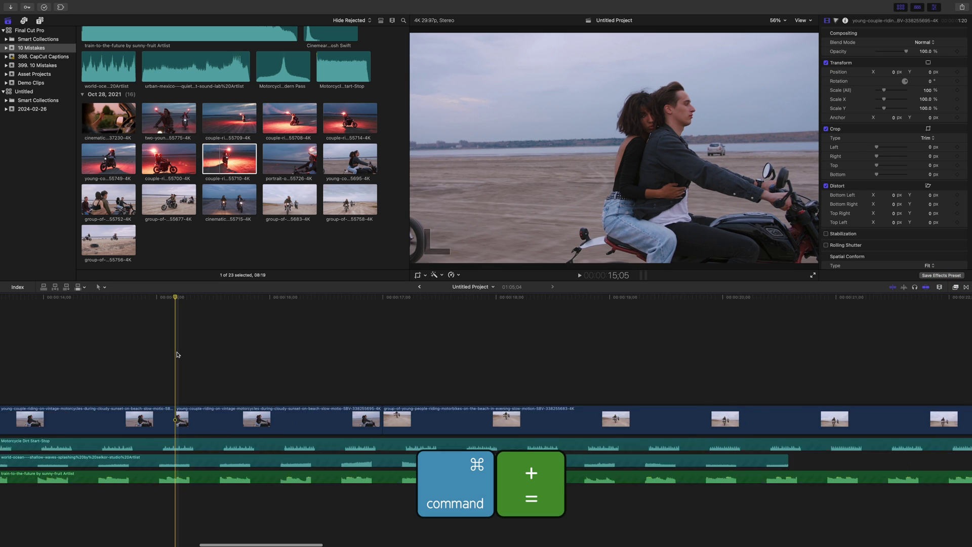
pyautogui.press('super+minus')
pyautogui.press('super+minus')
pyautogui.press('super+minus')
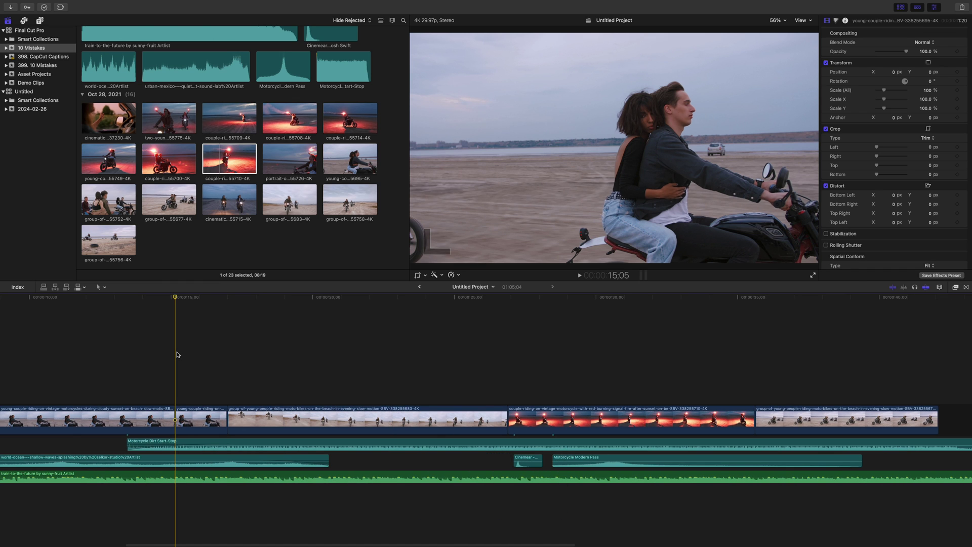
pyautogui.hotkey('shift', 'z')
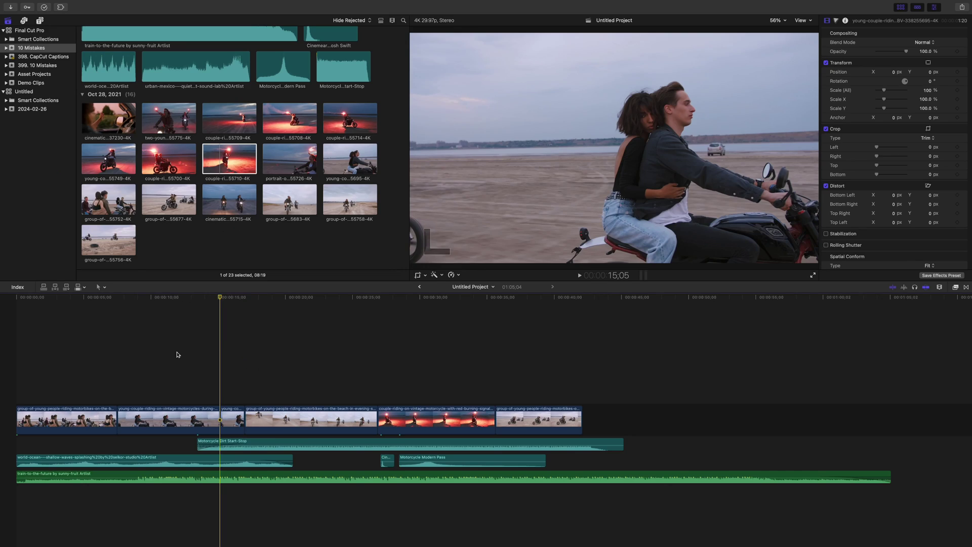
# Marquee-zoom the timeline with the Zoom tool to about 00:00:14–00:00:22
pyautogui.press('z')
pyautogui.moveTo(203, 408); pyautogui.dragTo(323, 466)
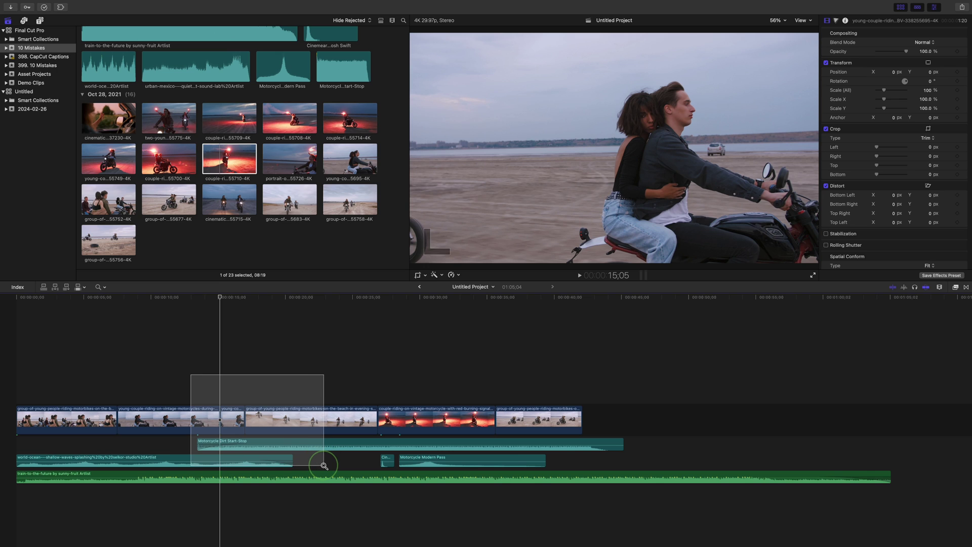
pyautogui.moveTo(324, 465); pyautogui.dragTo(324, 465)
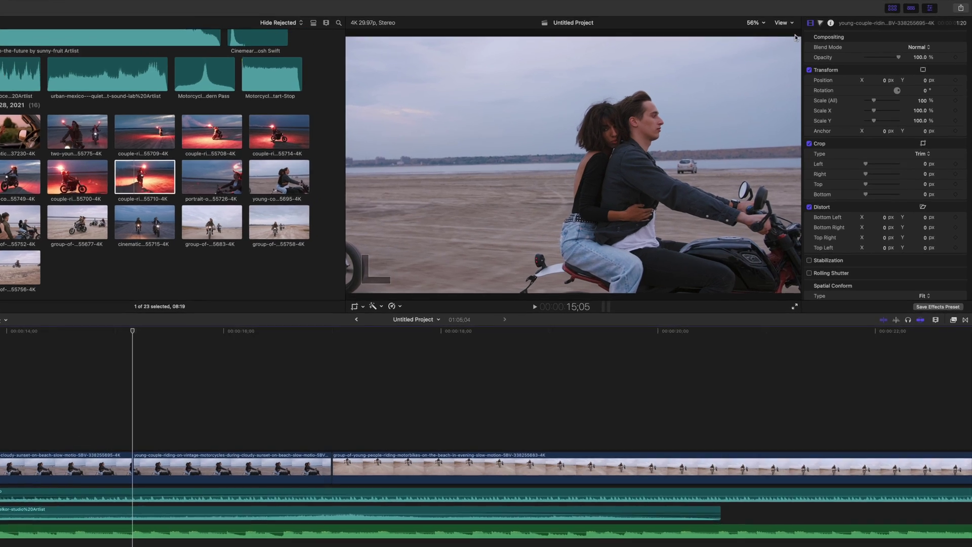
# Check the viewer display options, then play and stop the clip at the current quality
pyautogui.click(806, 20)
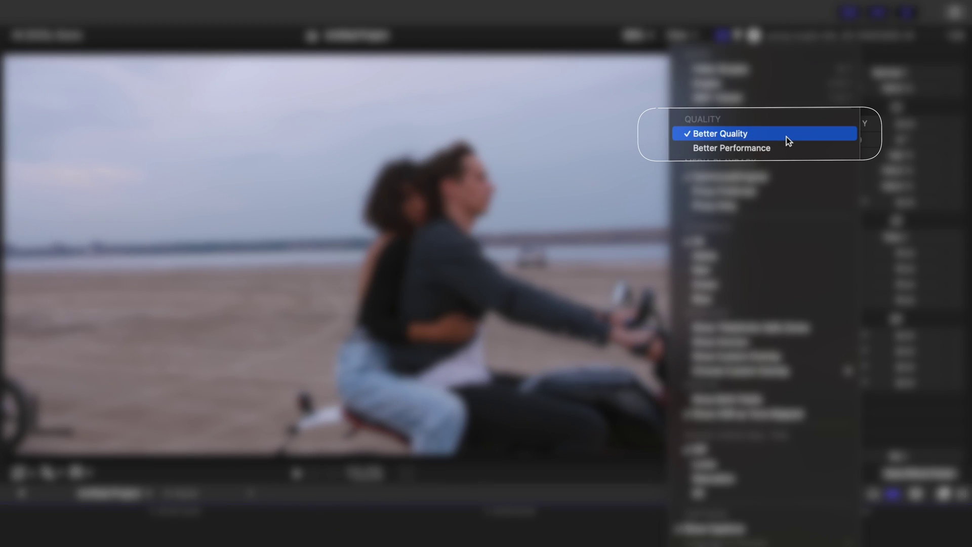
pyautogui.click(780, 134)
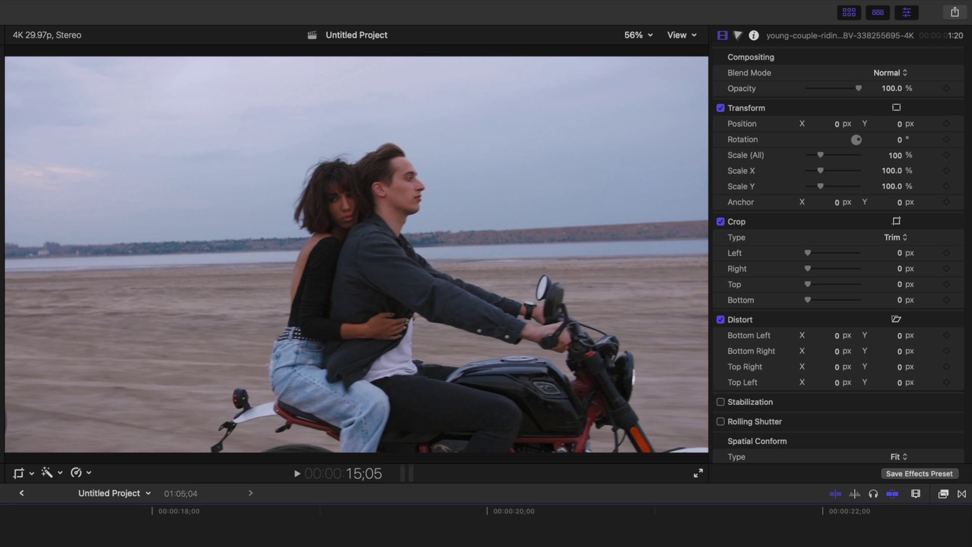
pyautogui.press('space')
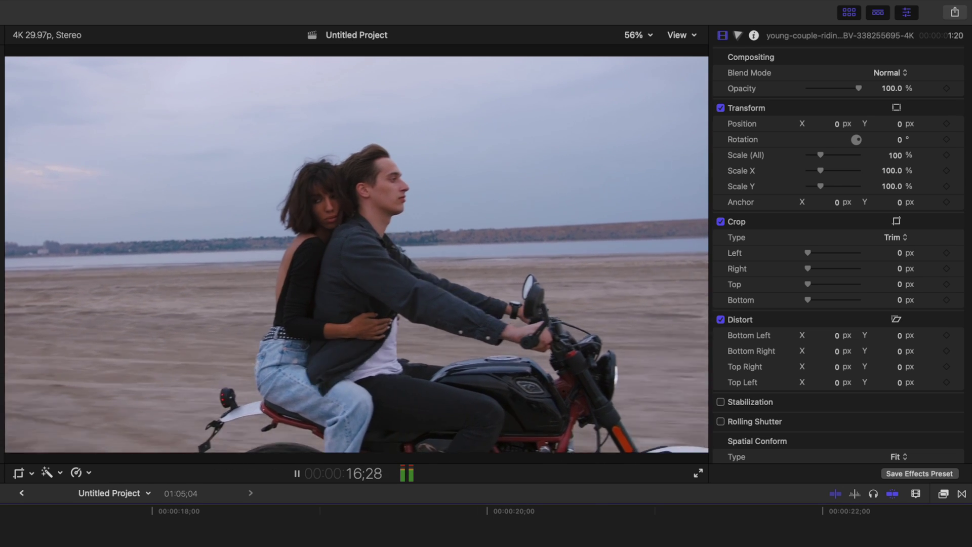
pyautogui.press('space')
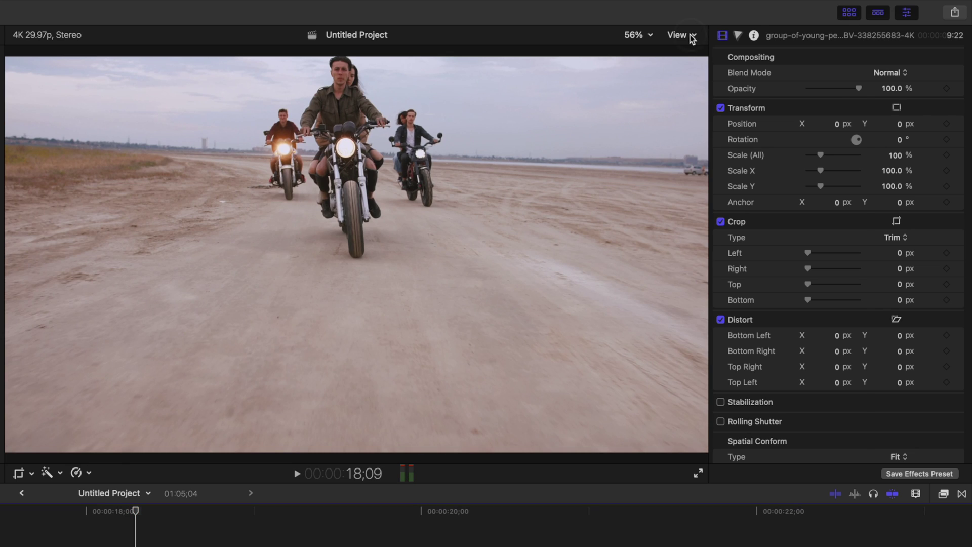
# Set viewer playback quality to Better Performance and replay the clip to check smoothness
pyautogui.click(692, 36)
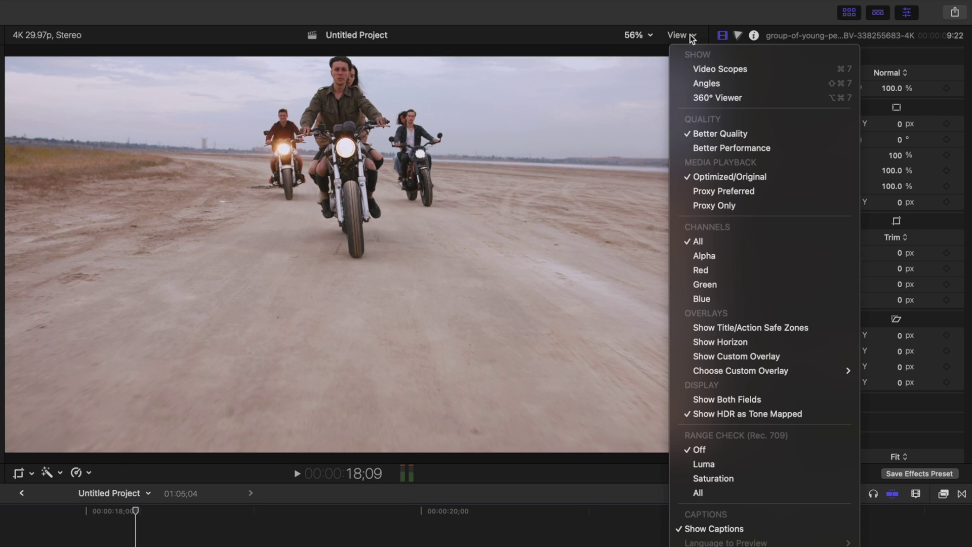
pyautogui.click(730, 147)
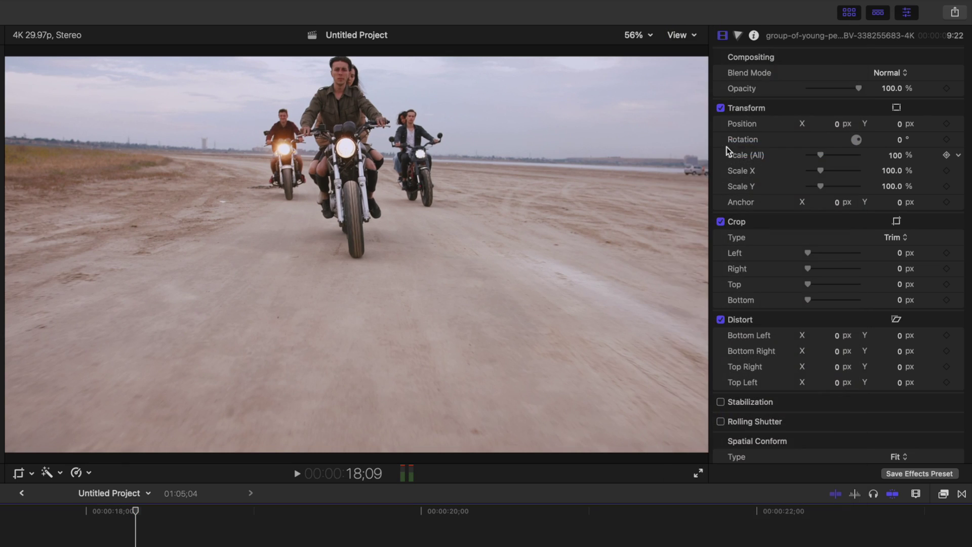
pyautogui.press('j')
pyautogui.press('j')
pyautogui.press('k')
pyautogui.press('l')
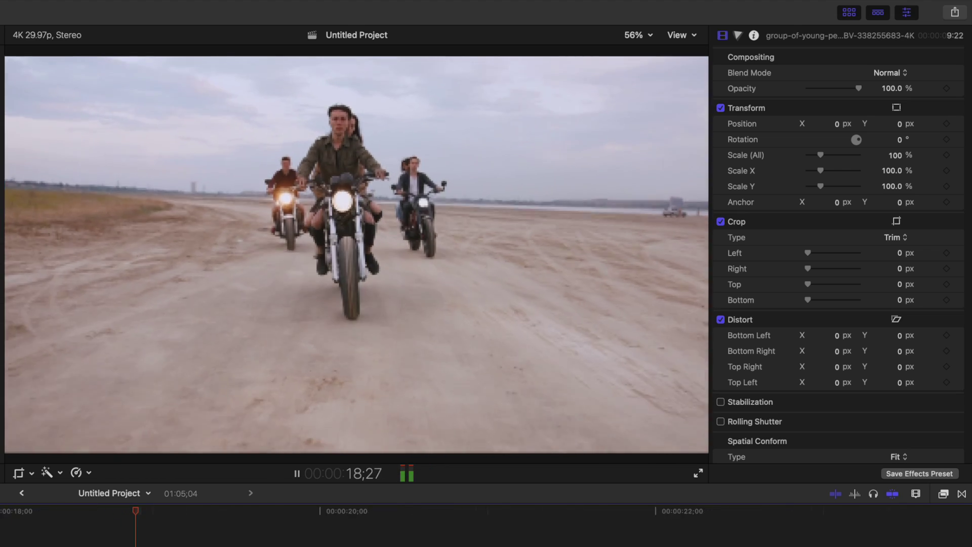
pyautogui.press('k')
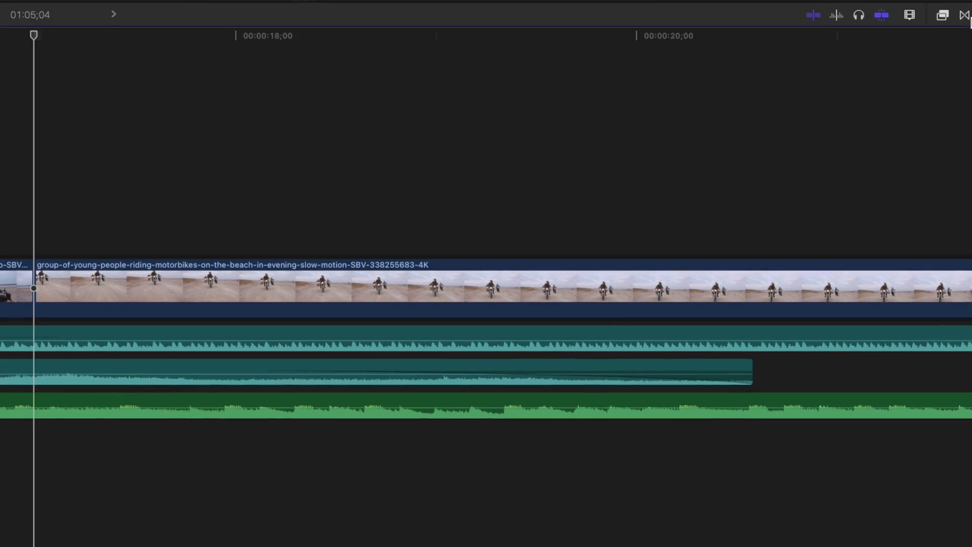
# Make Film Burn the default transition in the Transitions browser
pyautogui.click(966, 286)
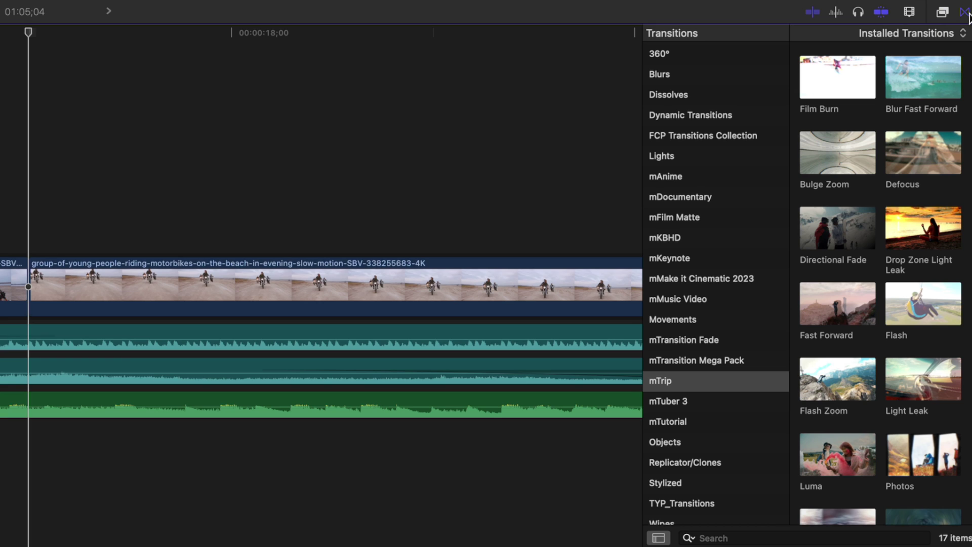
pyautogui.click(833, 76)
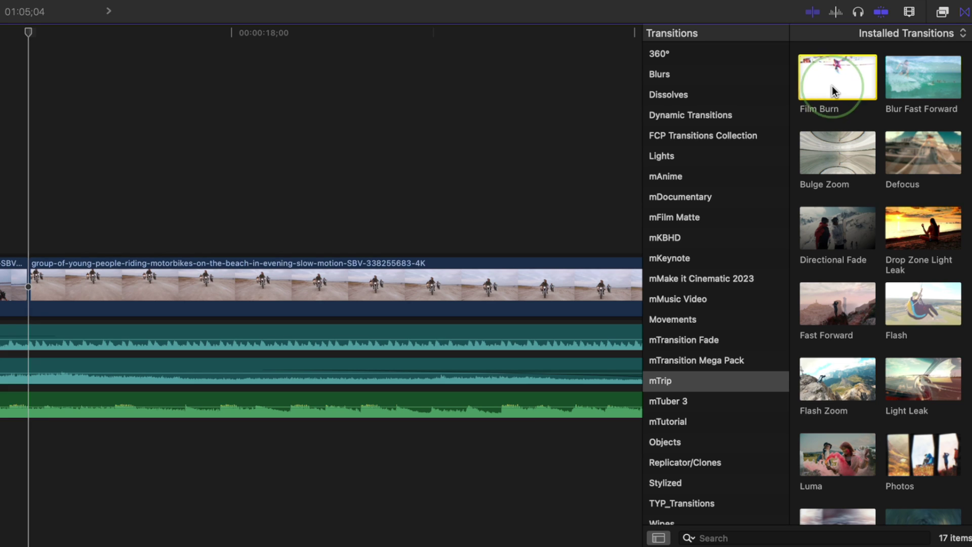
pyautogui.rightClick(831, 86)
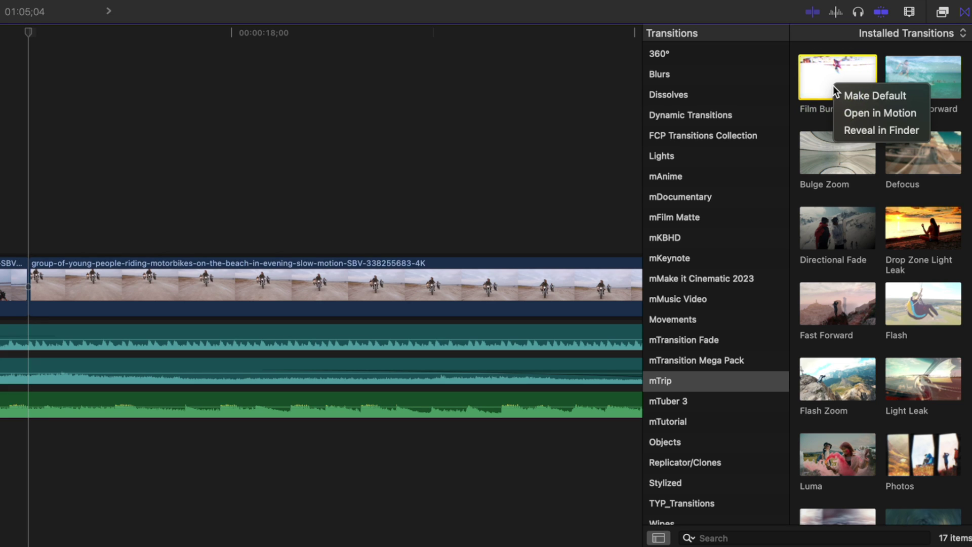
pyautogui.click(866, 93)
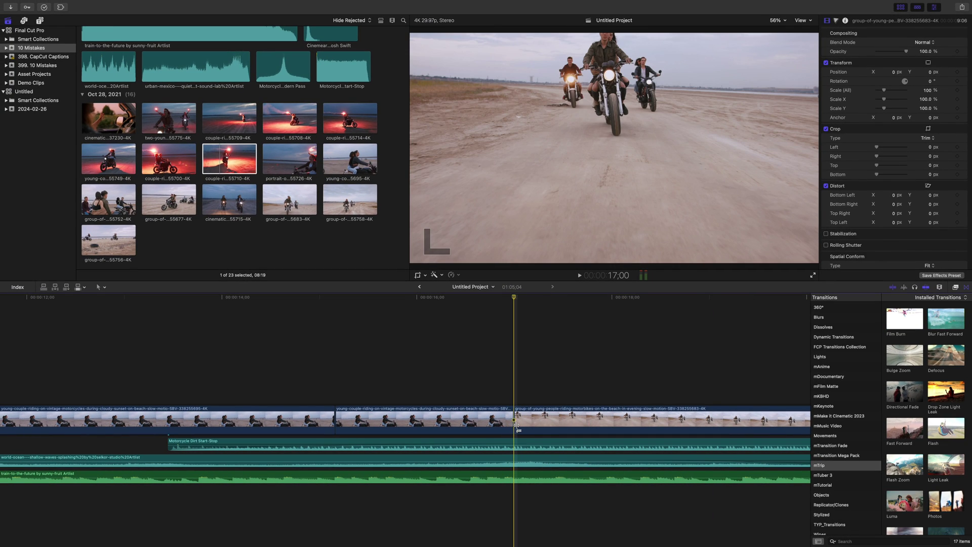
# Add the default transition at the cut before the group-of-young-people clip and play it back
pyautogui.click(514, 427)
pyautogui.press('super+t')
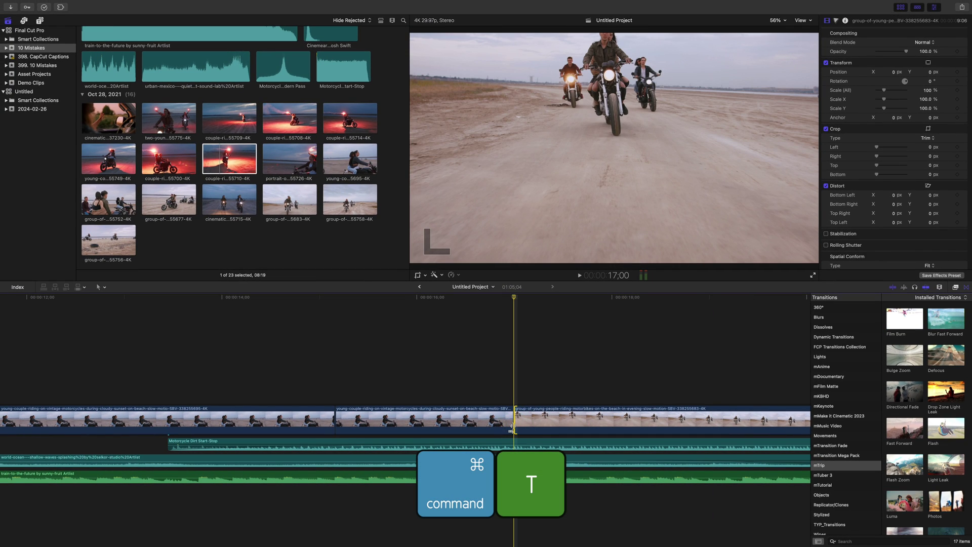
pyautogui.hotkey('shift', '/')
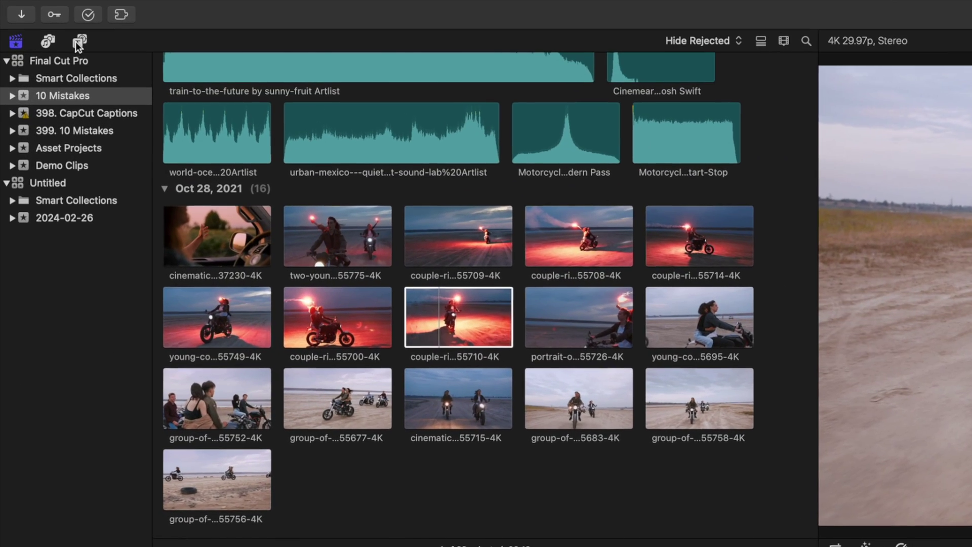
# Make Title 11 the default title and Title 01 the default lower third
pyautogui.click(40, 20)
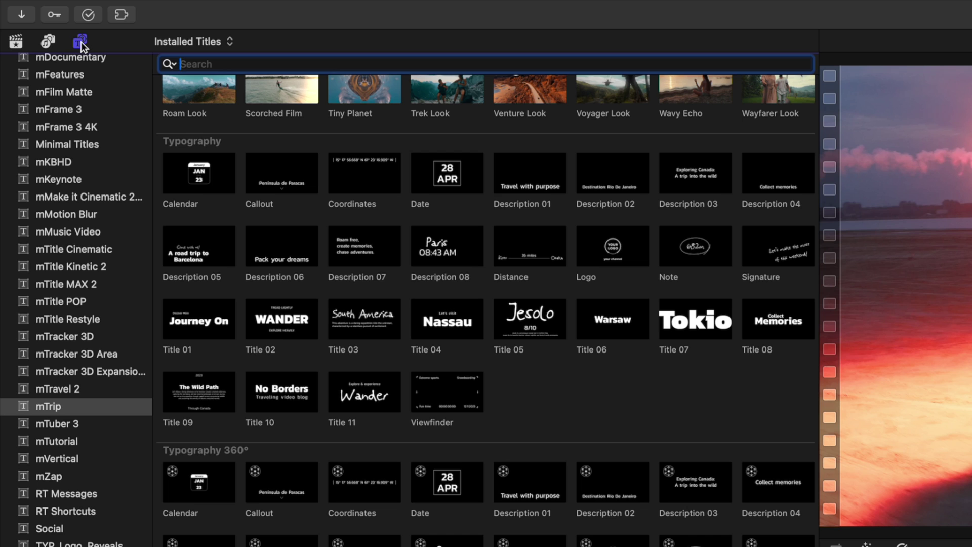
pyautogui.click(363, 393)
pyautogui.rightClick(363, 393)
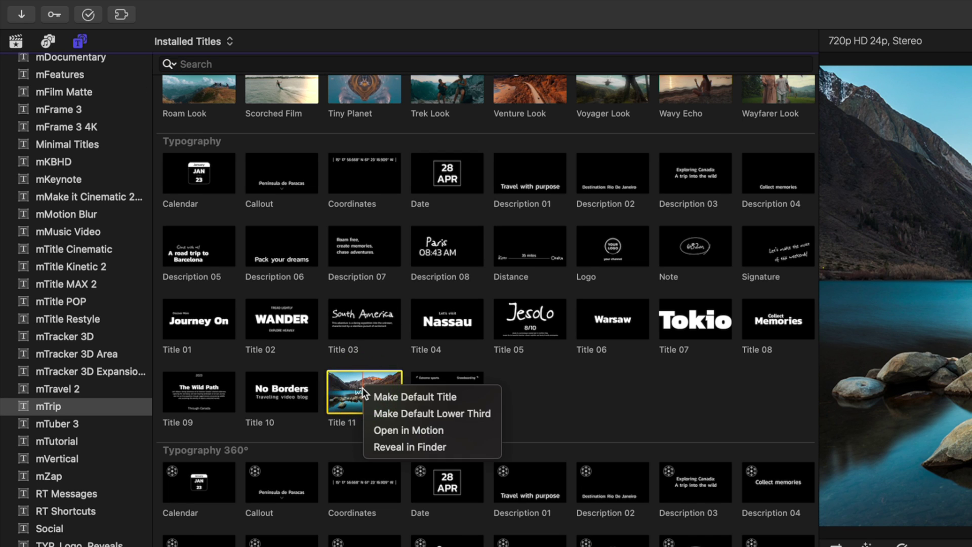
pyautogui.click(382, 396)
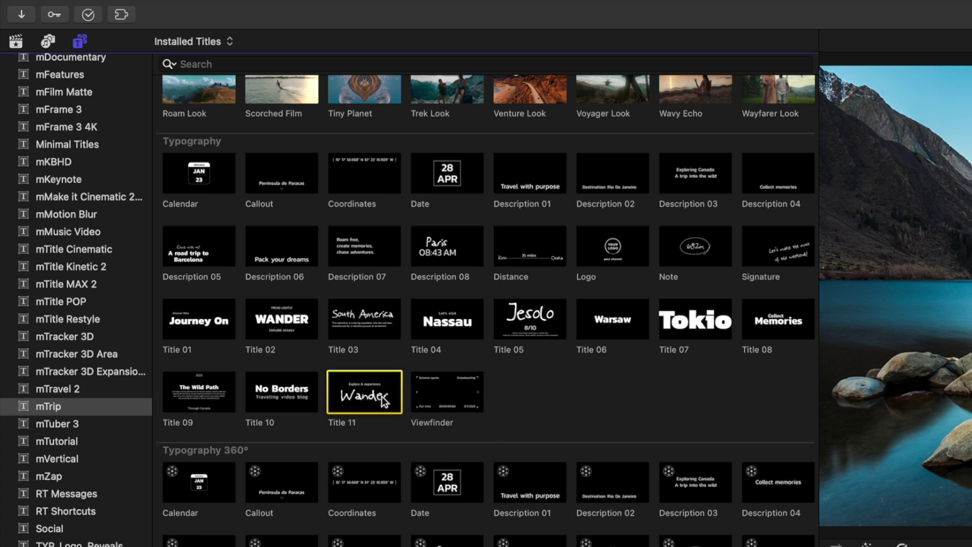
pyautogui.click(198, 324)
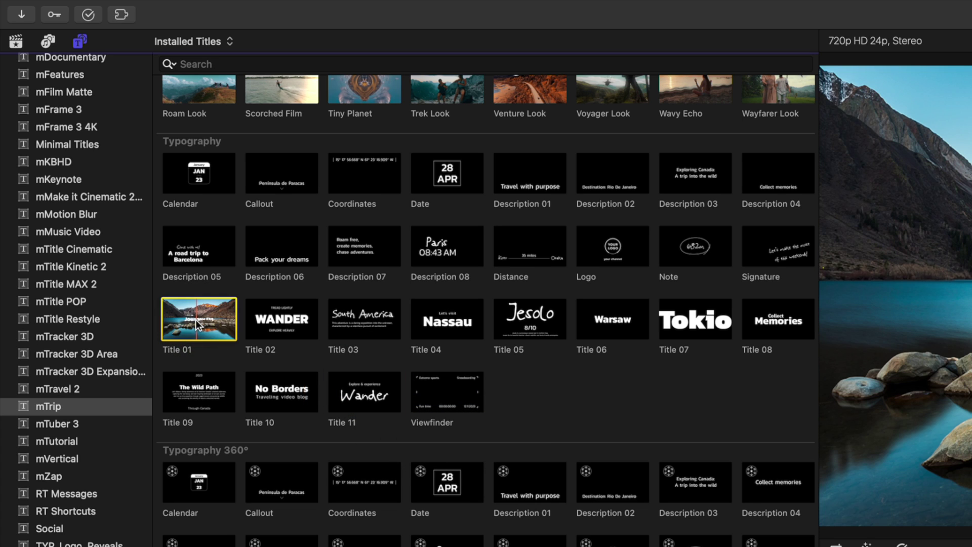
pyautogui.rightClick(198, 324)
pyautogui.click(245, 351)
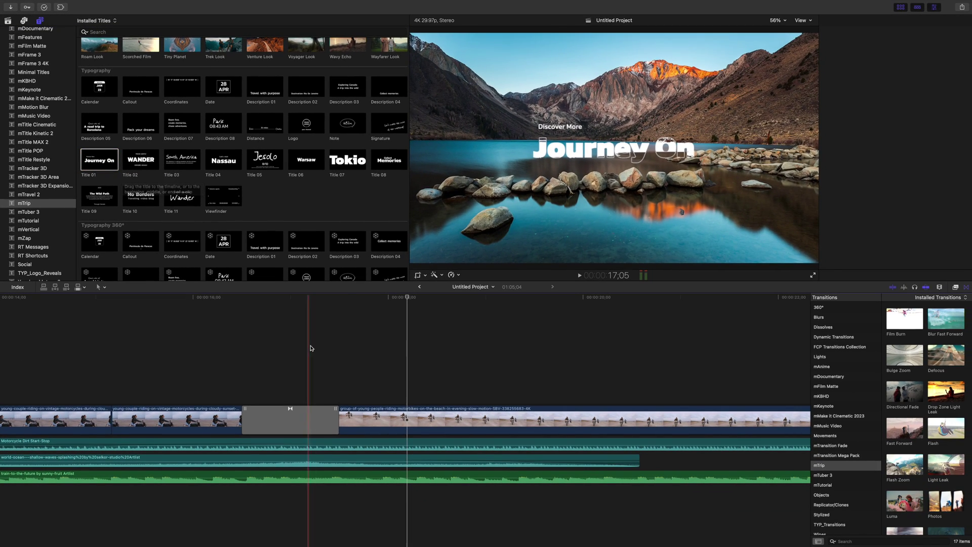
# Add the default title at the playhead, undo it, then add the default lower third
pyautogui.hotkey('ctrl', 't')
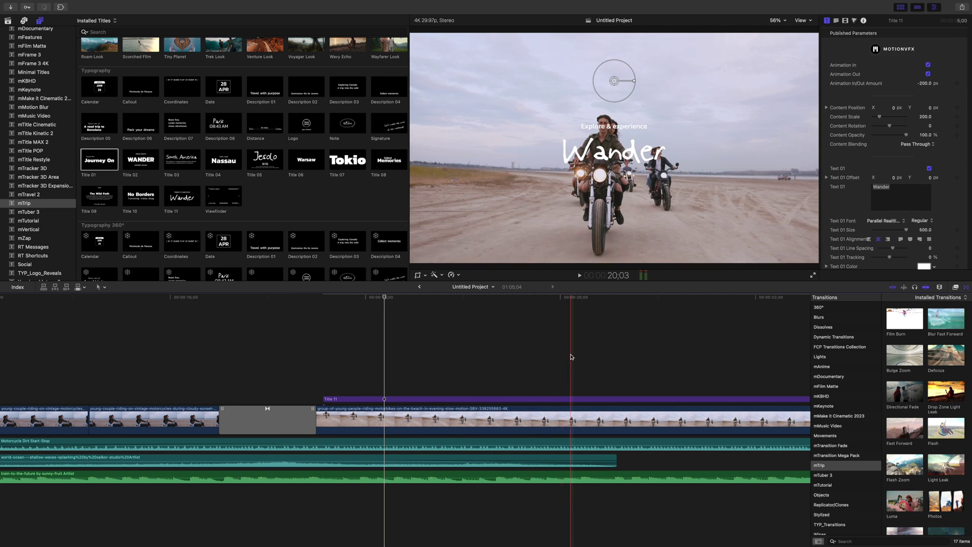
pyautogui.press('super+z')
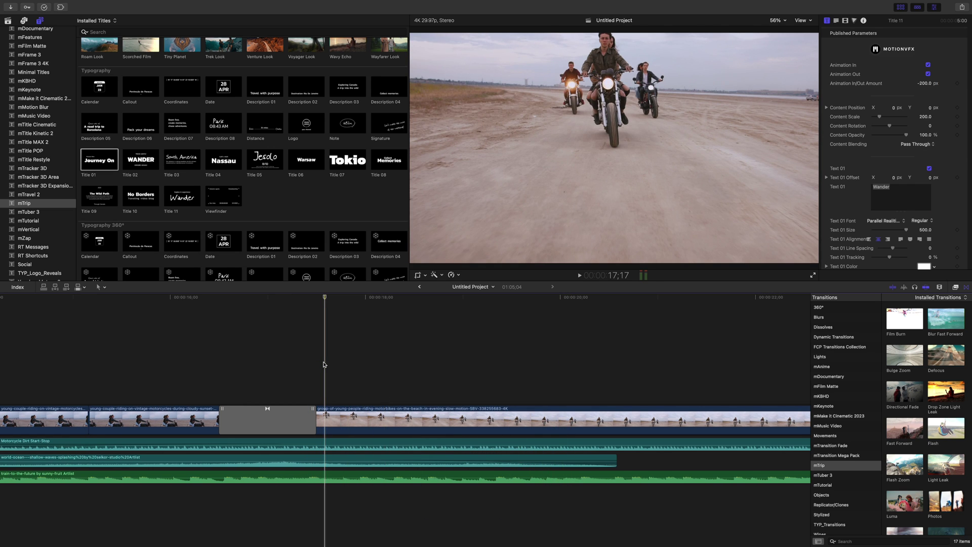
pyautogui.hotkey('ctrl', 'shift', 't')
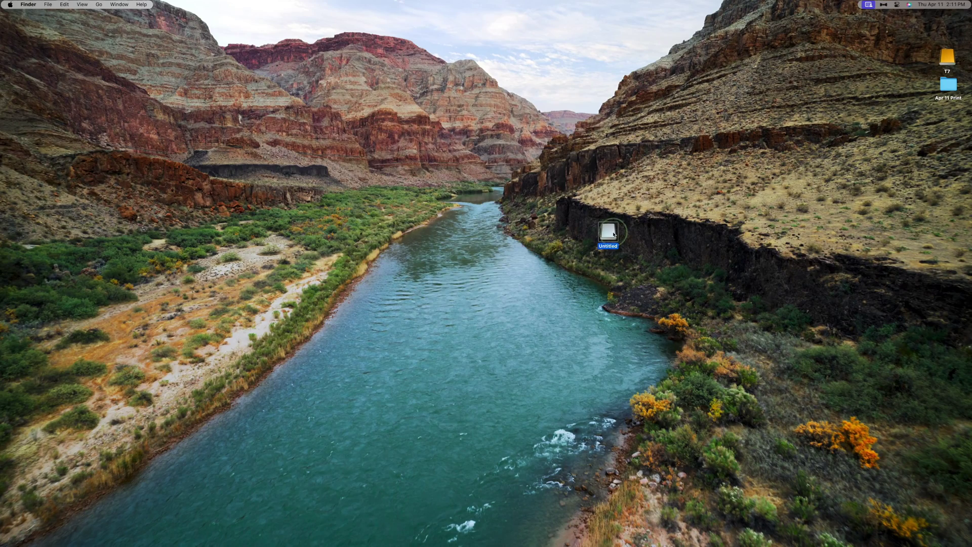
# Copy the three DJI MP4 drone clips from the Untitled drive's DJI_001 folder to the Desktop
pyautogui.doubleClick(610, 233)
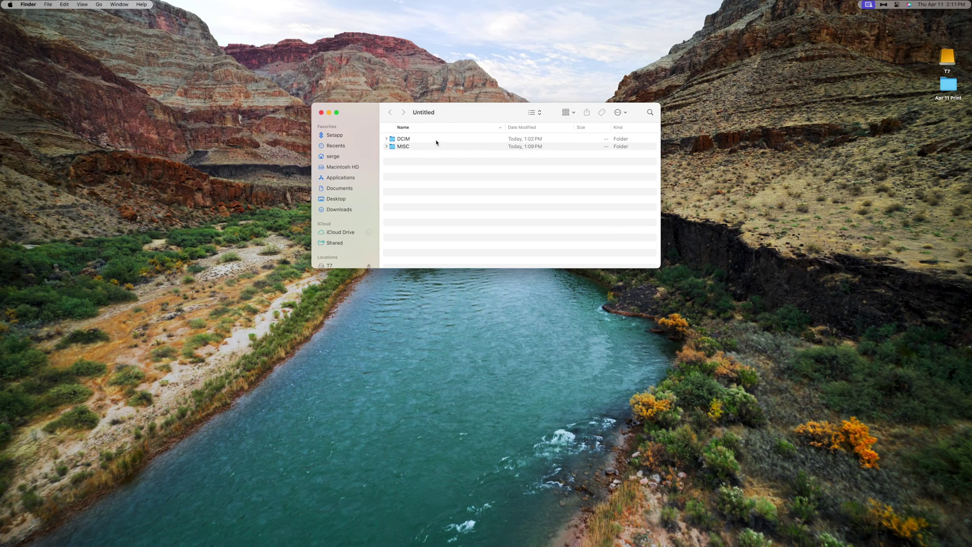
pyautogui.click(452, 193)
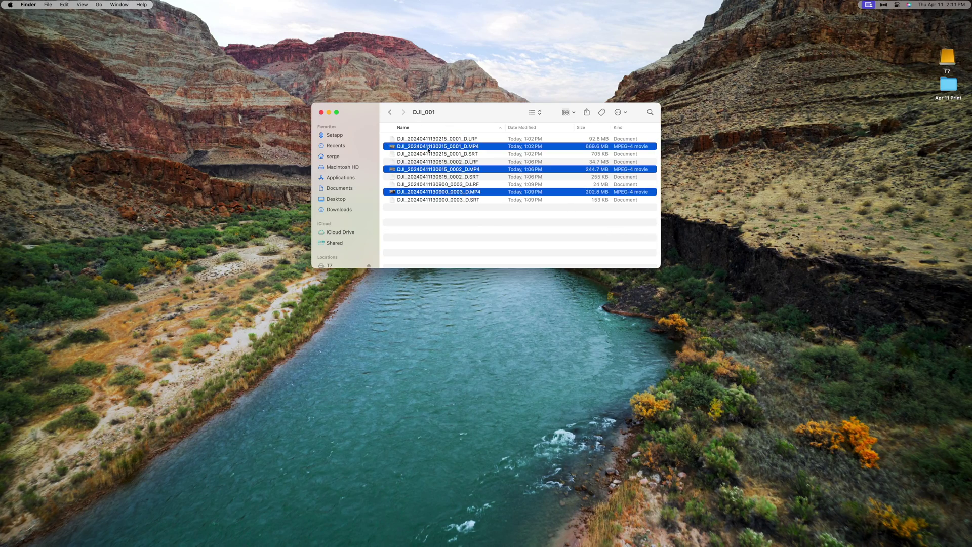
pyautogui.moveTo(428, 150); pyautogui.dragTo(734, 175)
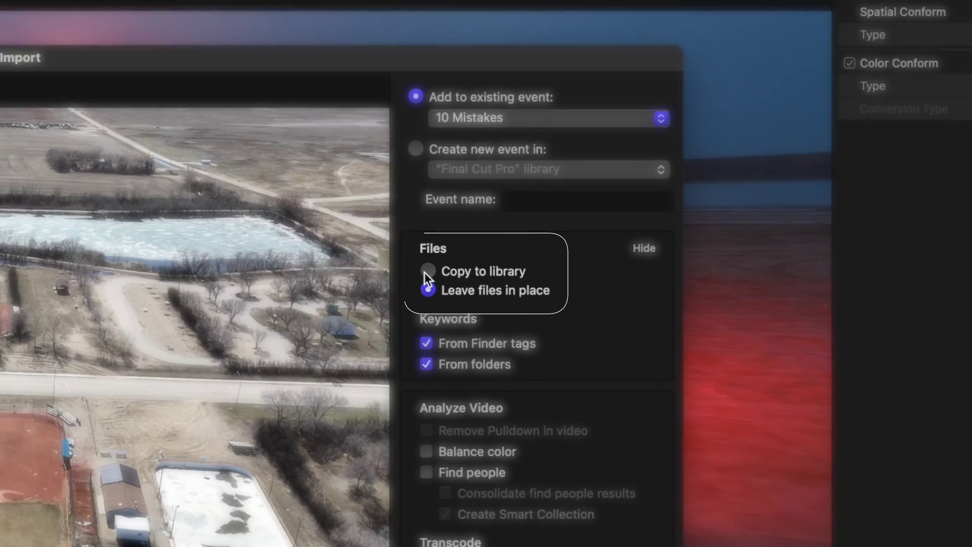
# Set Media Import to copy files into the library, then browse the Untitled camera card and the Desktop
pyautogui.click(657, 137)
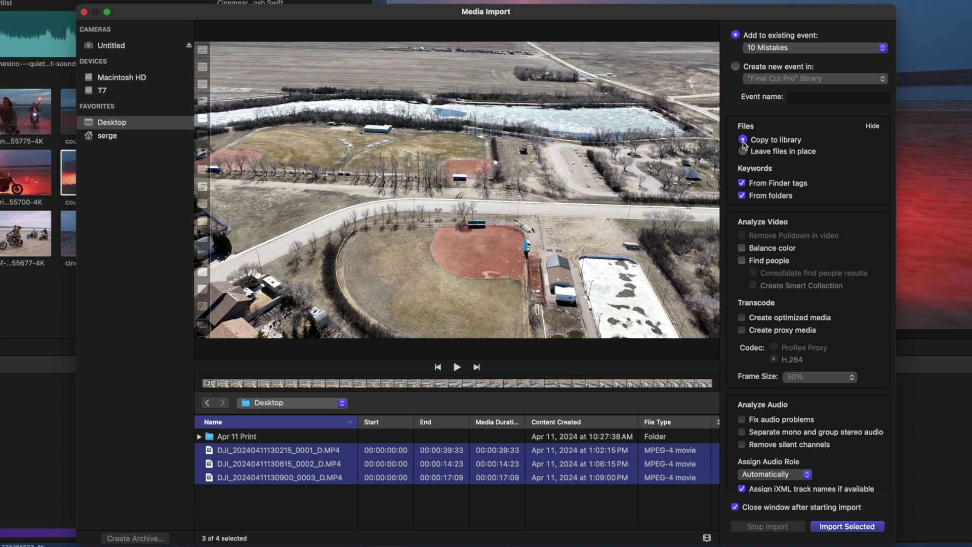
pyautogui.click(112, 50)
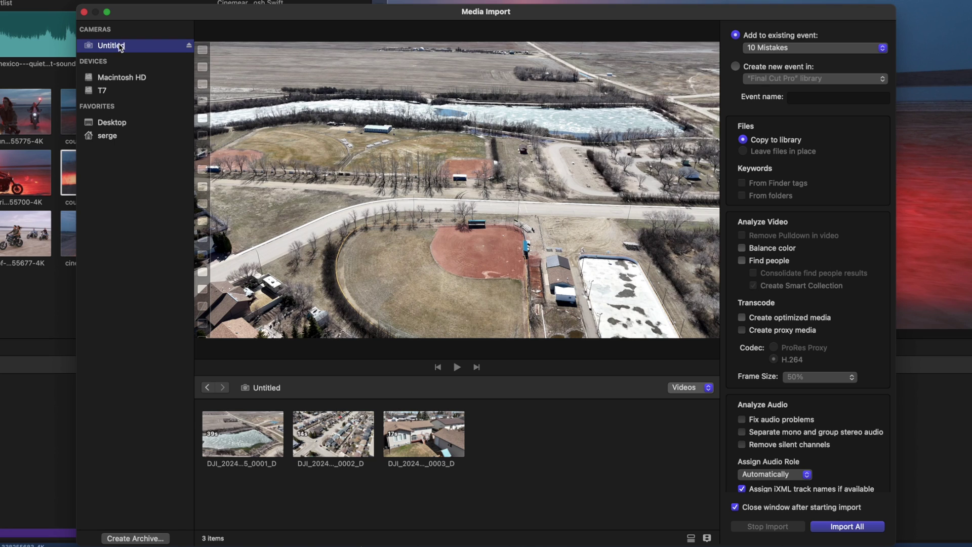
pyautogui.click(108, 124)
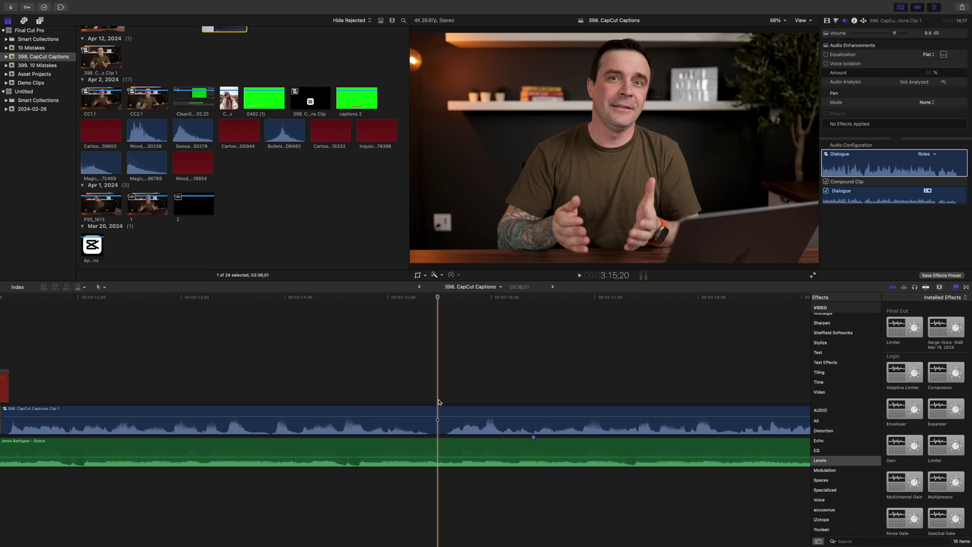
# Apply the Compressor audio effect to the dialogue clip and raise its gain to 10 dB
pyautogui.moveTo(441, 416)
pyautogui.mouseDown()
pyautogui.moveTo(444, 405)
pyautogui.moveTo(445, 416)
pyautogui.mouseUp()
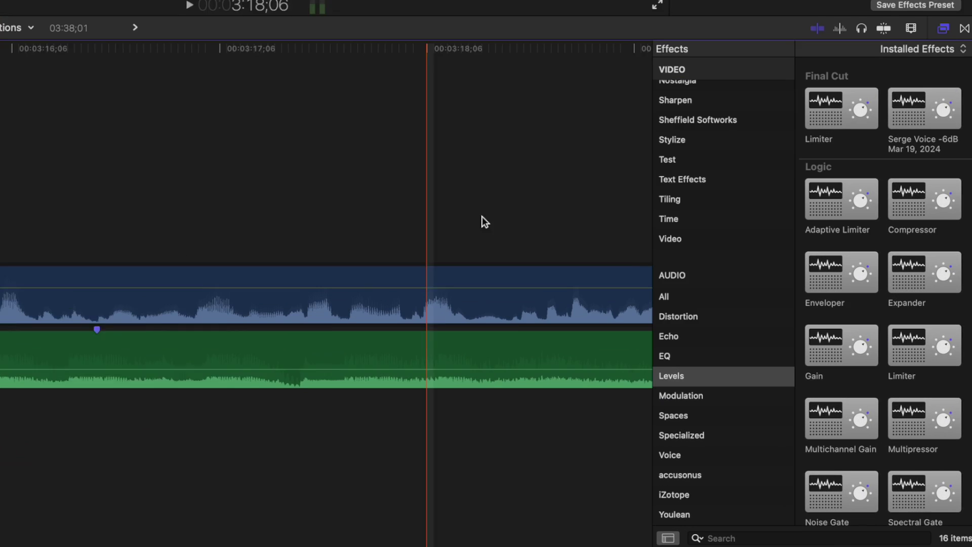
pyautogui.click(903, 324)
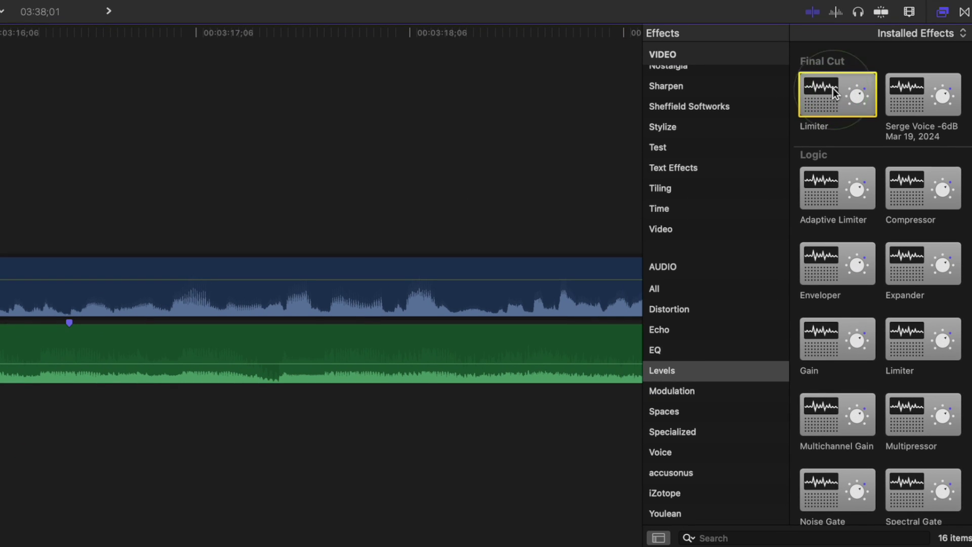
pyautogui.click(912, 197)
pyautogui.moveTo(912, 198); pyautogui.dragTo(473, 475)
pyautogui.moveTo(513, 274); pyautogui.dragTo(513, 260)
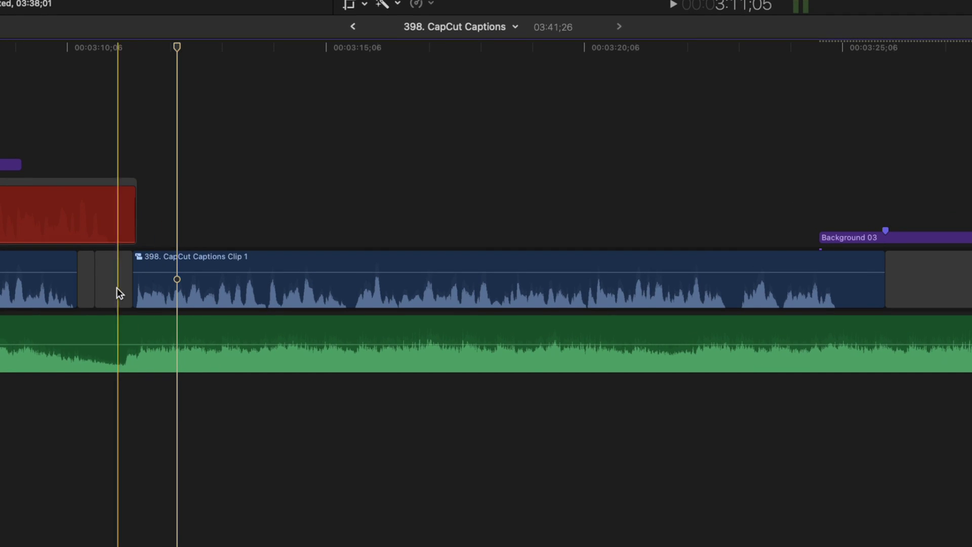
# Keyframe the music down to -22 dB under the dialogue and back to -4 dB, then undo it
pyautogui.keyDown('alt'); pyautogui.click(90, 345); pyautogui.keyUp('alt')
pyautogui.keyDown('alt'); pyautogui.click(119, 345); pyautogui.keyUp('alt')
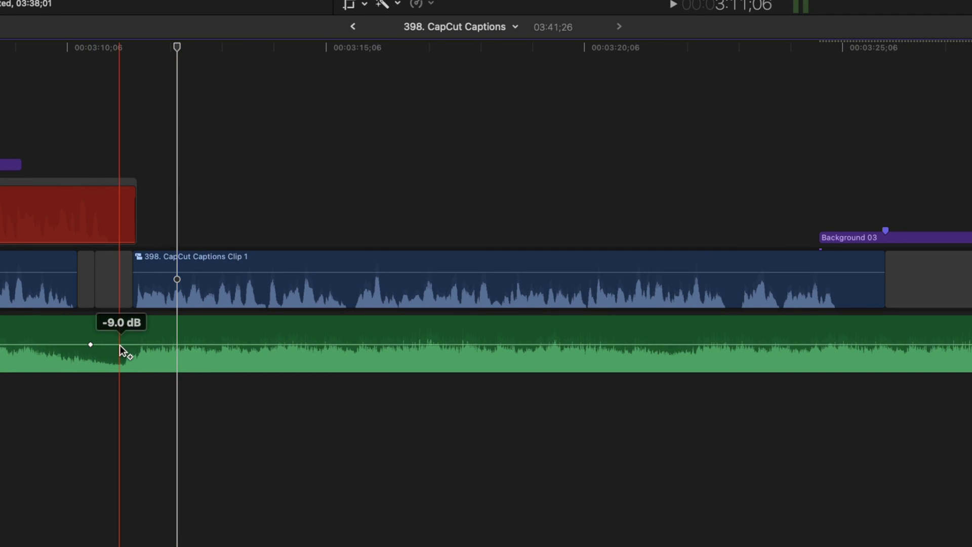
pyautogui.moveTo(276, 345); pyautogui.dragTo(822, 354)
pyautogui.keyDown('alt'); pyautogui.click(823, 353); pyautogui.keyUp('alt')
pyautogui.keyDown('alt'); pyautogui.click(863, 352); pyautogui.keyUp('alt')
pyautogui.moveTo(910, 353); pyautogui.dragTo(912, 343)
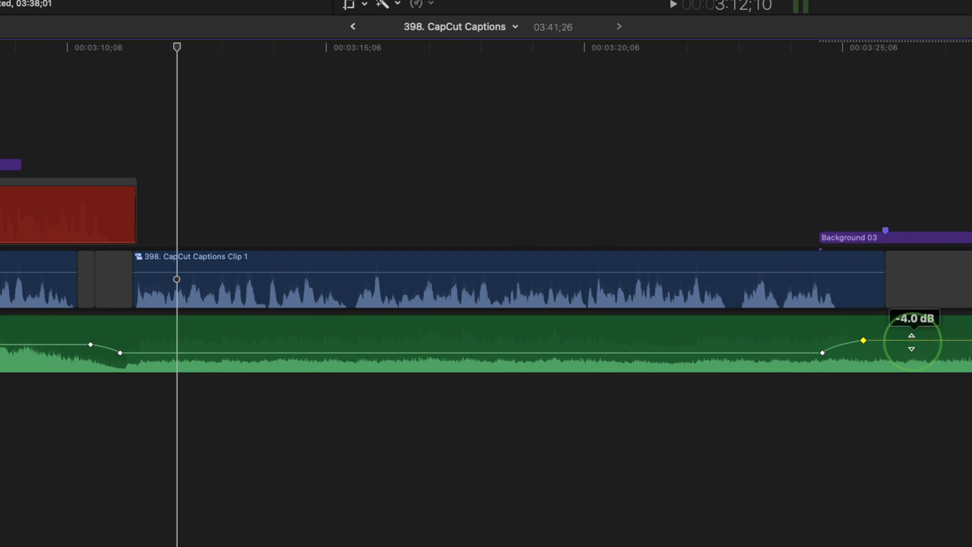
pyautogui.press('super+z')
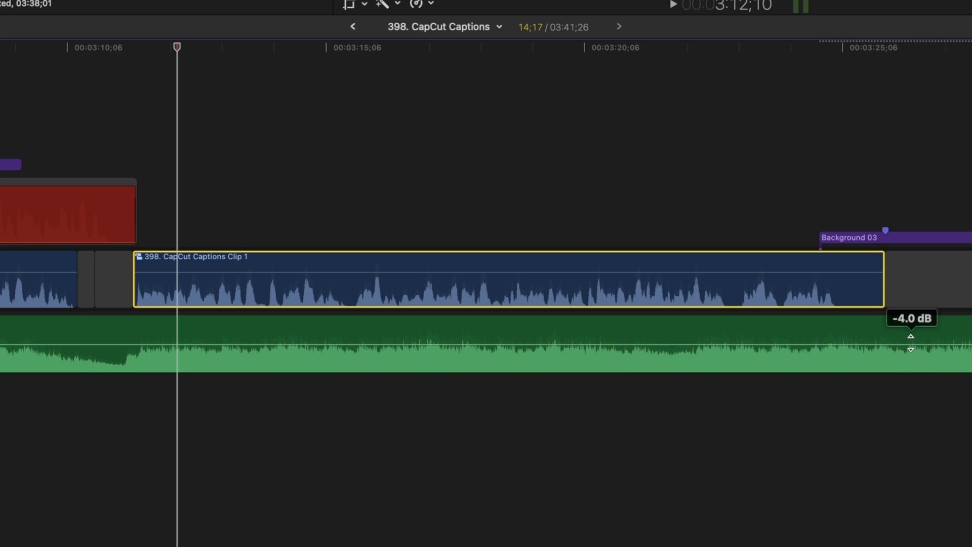
# Mark a range across the music up to the dialogue's end and adjust the volume within it
pyautogui.press('r')
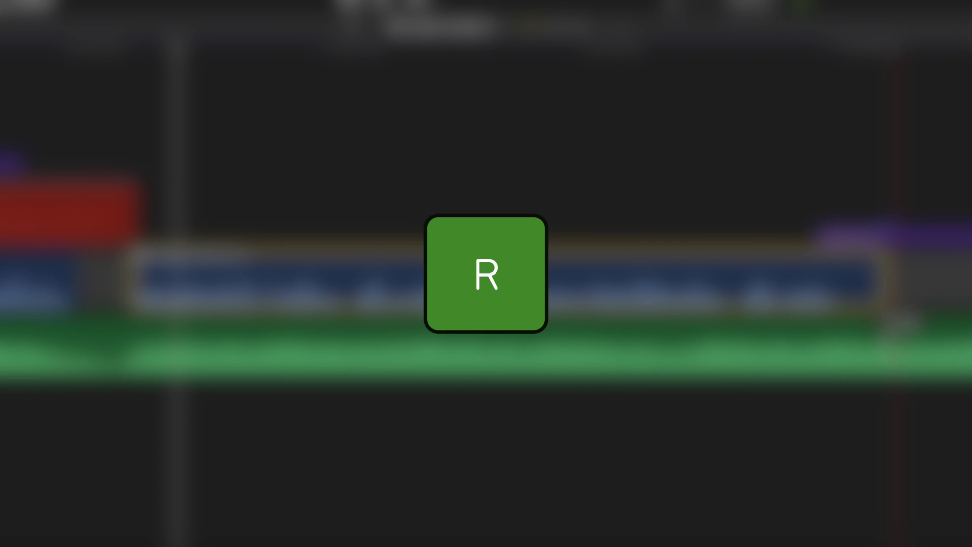
pyautogui.moveTo(116, 333); pyautogui.dragTo(904, 335)
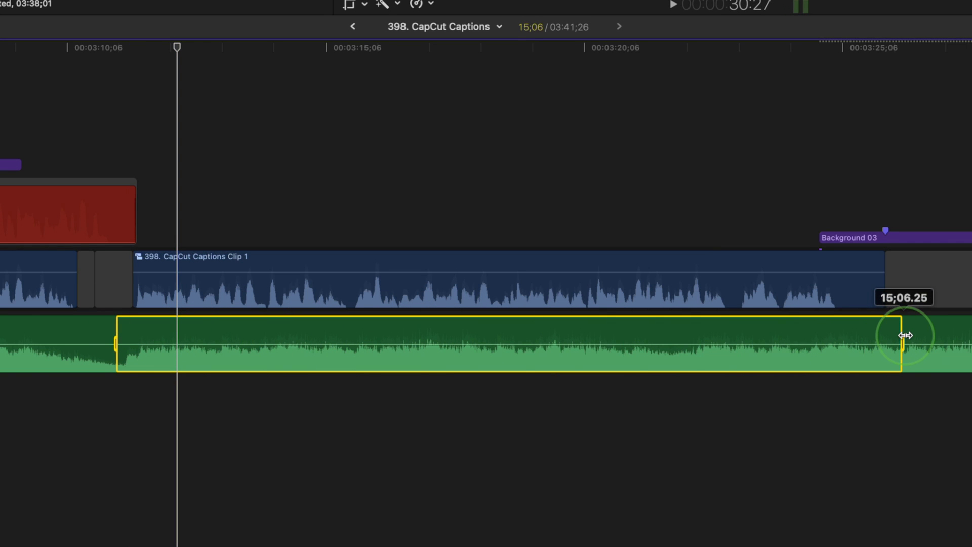
pyautogui.moveTo(903, 335); pyautogui.dragTo(906, 335)
pyautogui.moveTo(597, 344); pyautogui.dragTo(600, 361)
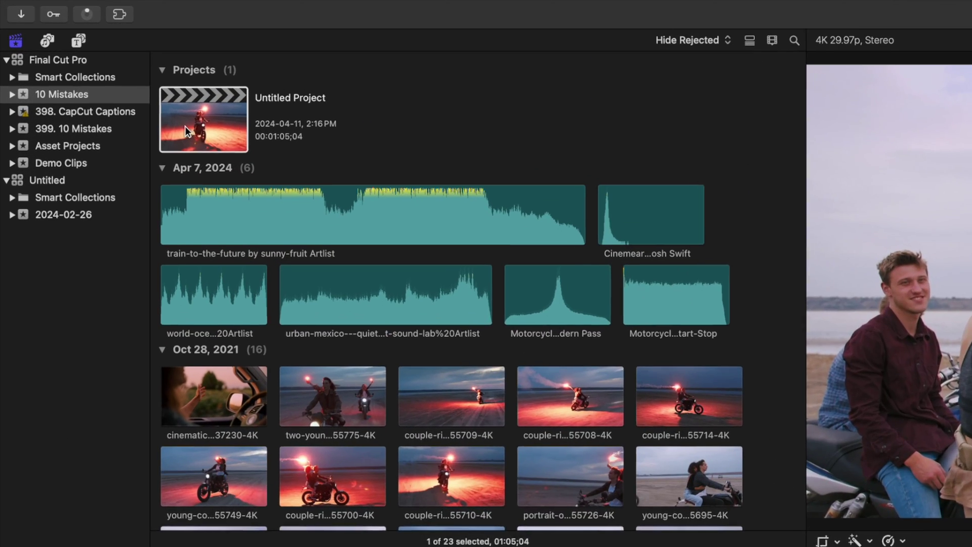
# Duplicate Untitled Project as 'Biking Vertical' in vertical 1080x1920 format with Smart Conform on
pyautogui.click(185, 128)
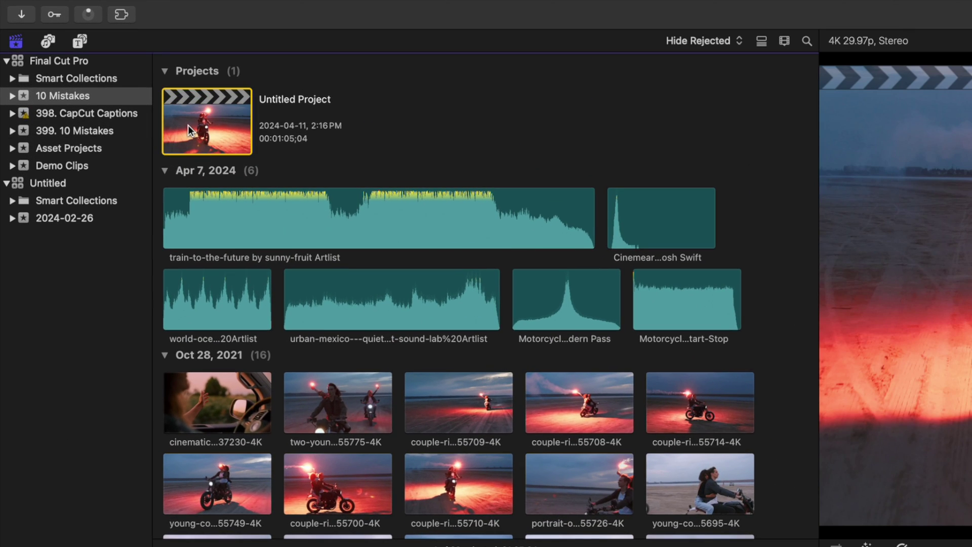
pyautogui.rightClick(188, 126)
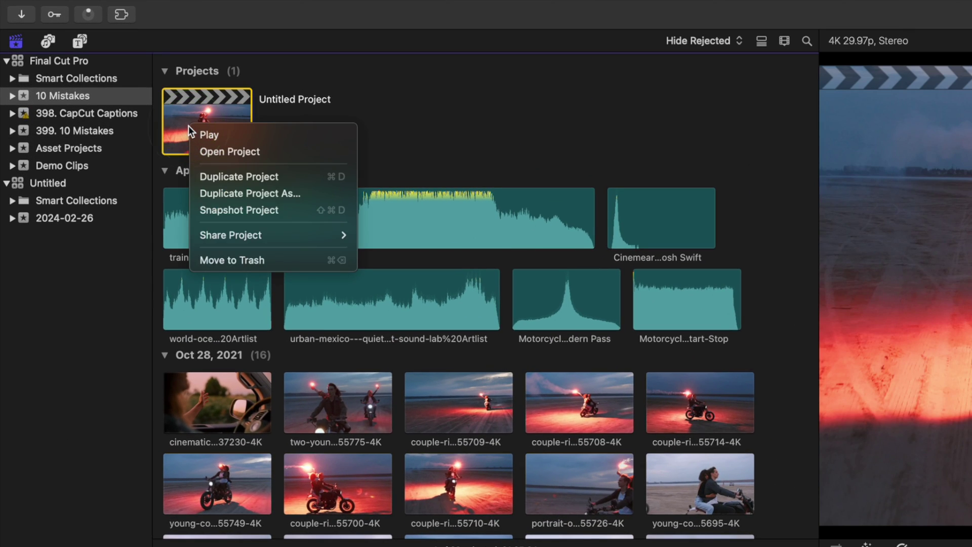
pyautogui.click(264, 191)
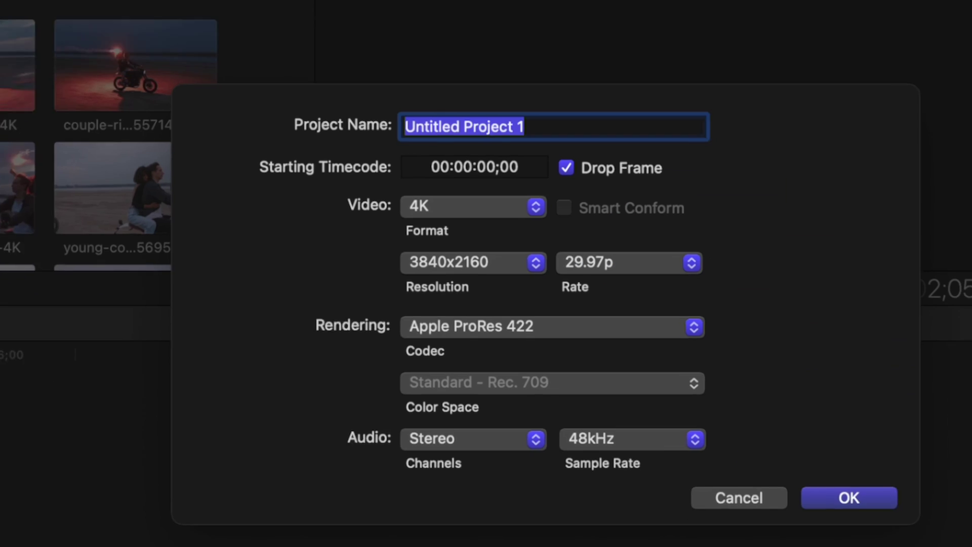
pyautogui.write('Biking Vertical')
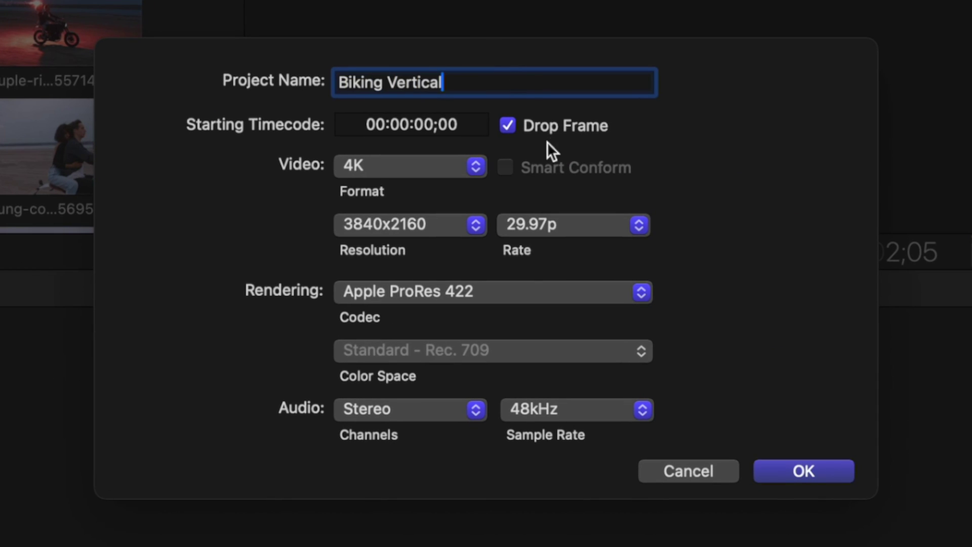
pyautogui.click(460, 167)
pyautogui.click(414, 243)
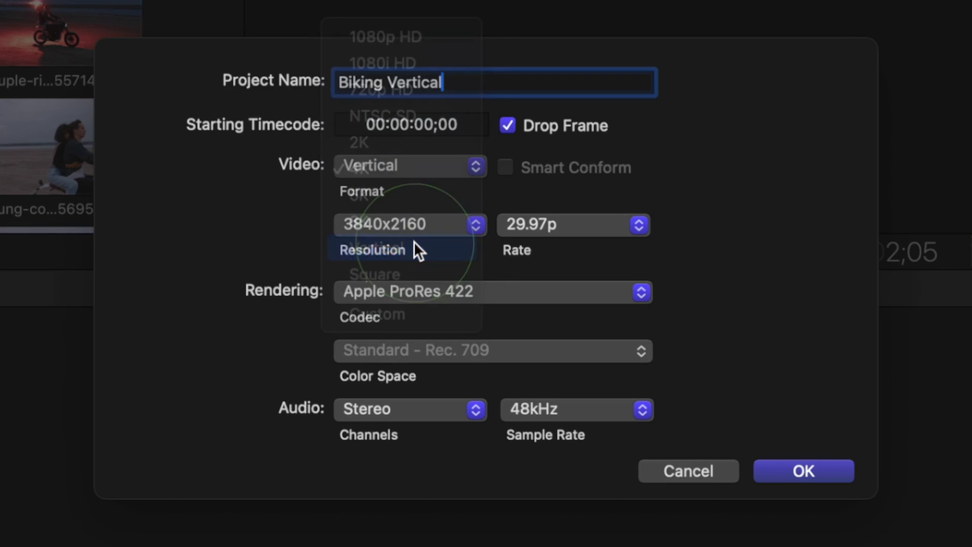
pyautogui.click(470, 228)
pyautogui.click(462, 243)
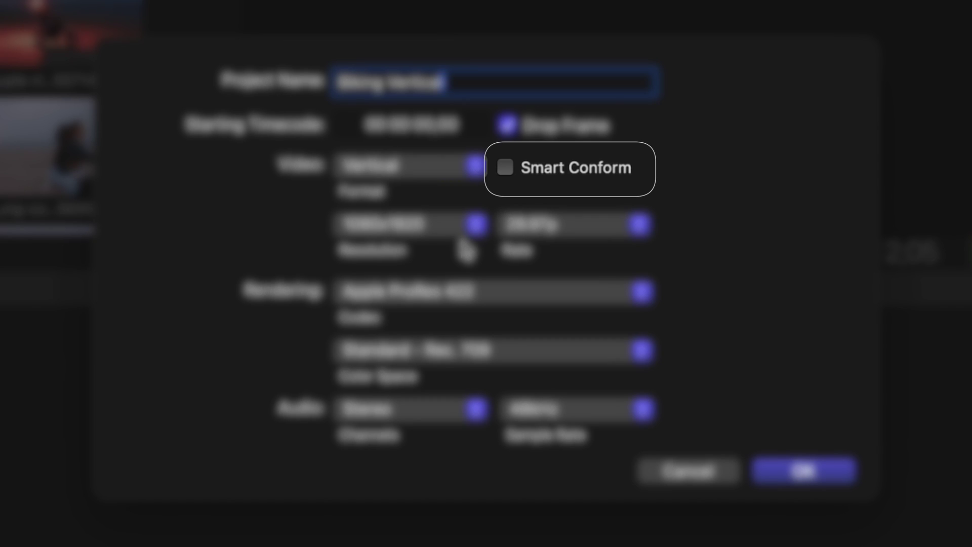
pyautogui.click(505, 172)
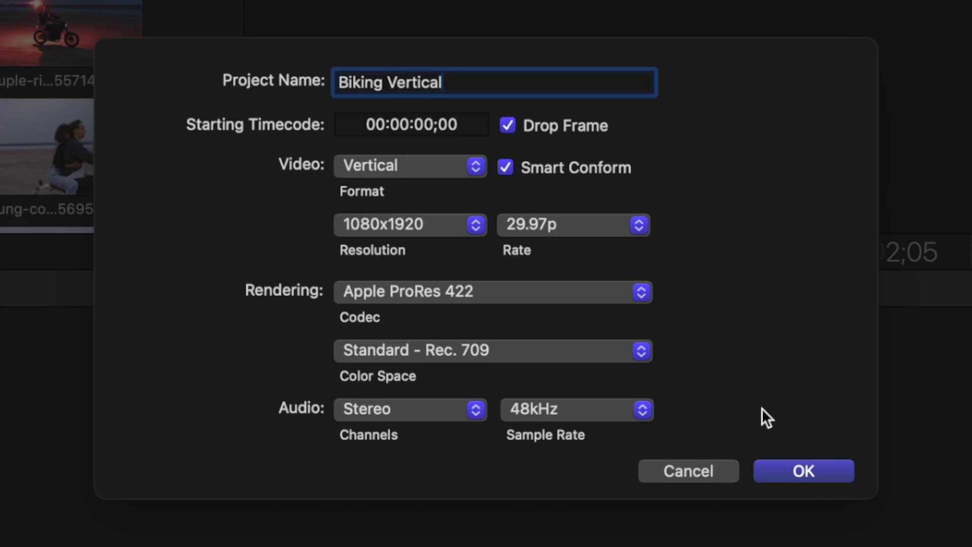
pyautogui.click(798, 470)
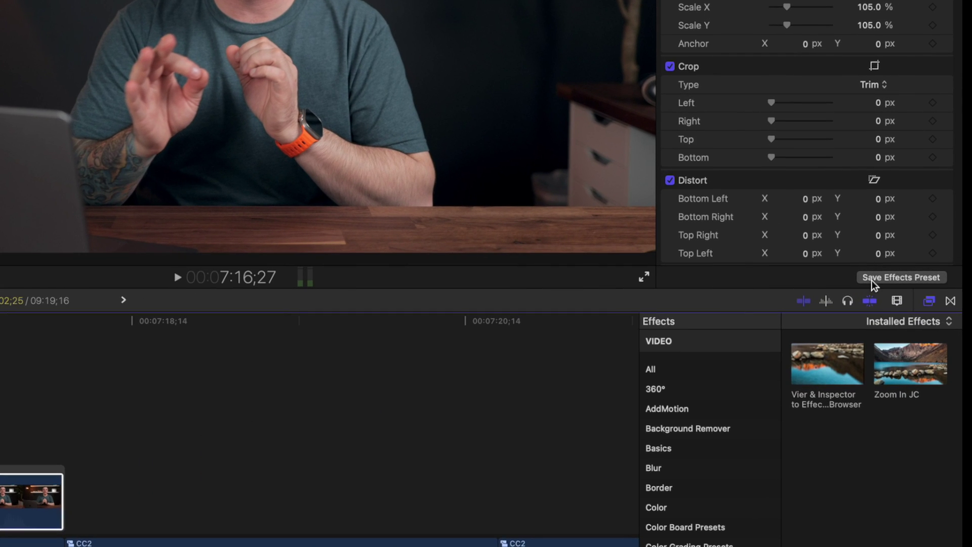
# Save the clip's effects as the 'Serge Studio' preset in Custom and apply it to the CC2.1 clip
pyautogui.click(929, 277)
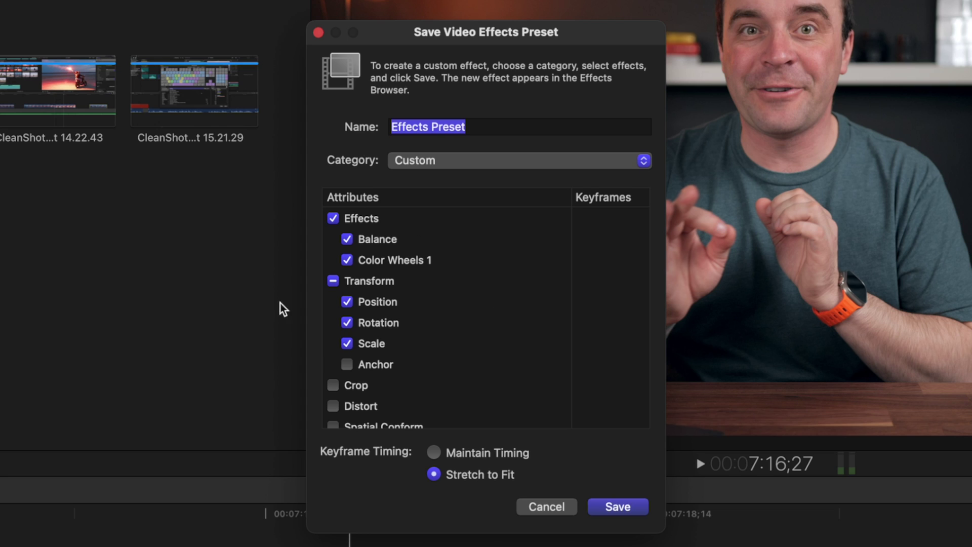
pyautogui.write('Serge Studio')
pyautogui.click(643, 161)
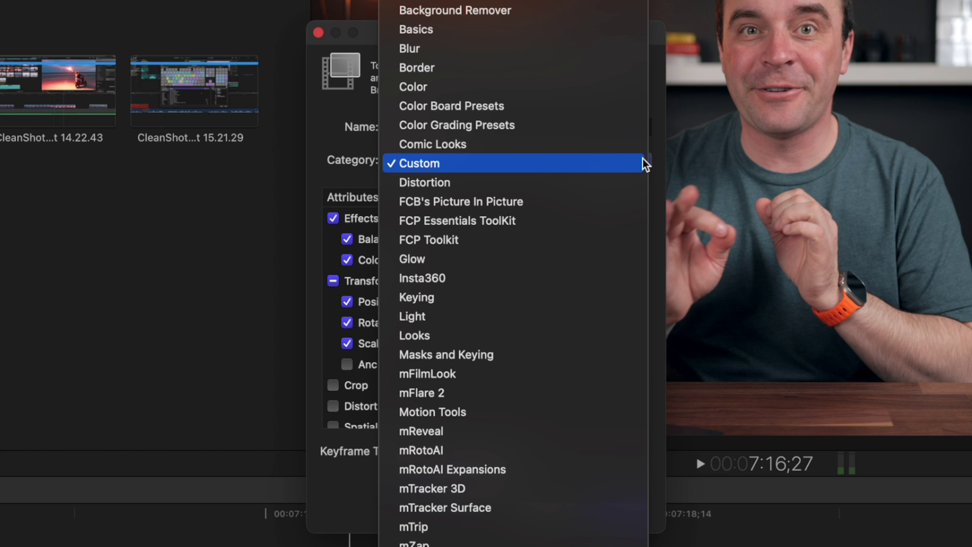
pyautogui.click(539, 163)
pyautogui.click(625, 507)
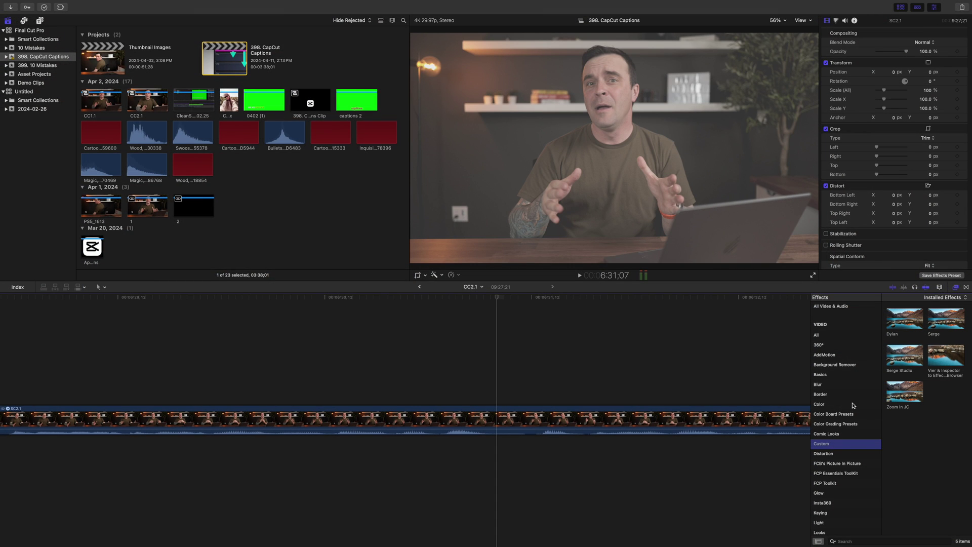
pyautogui.moveTo(901, 357); pyautogui.dragTo(434, 427)
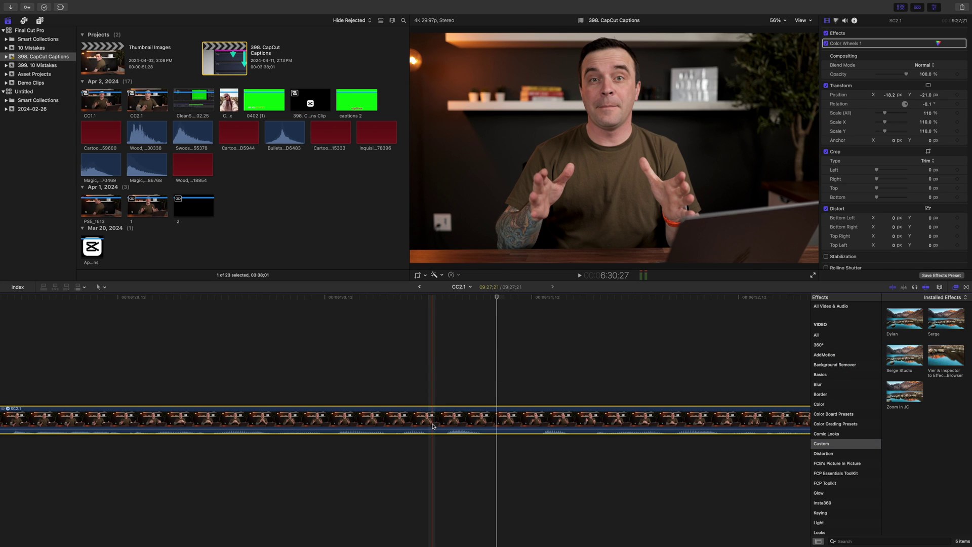